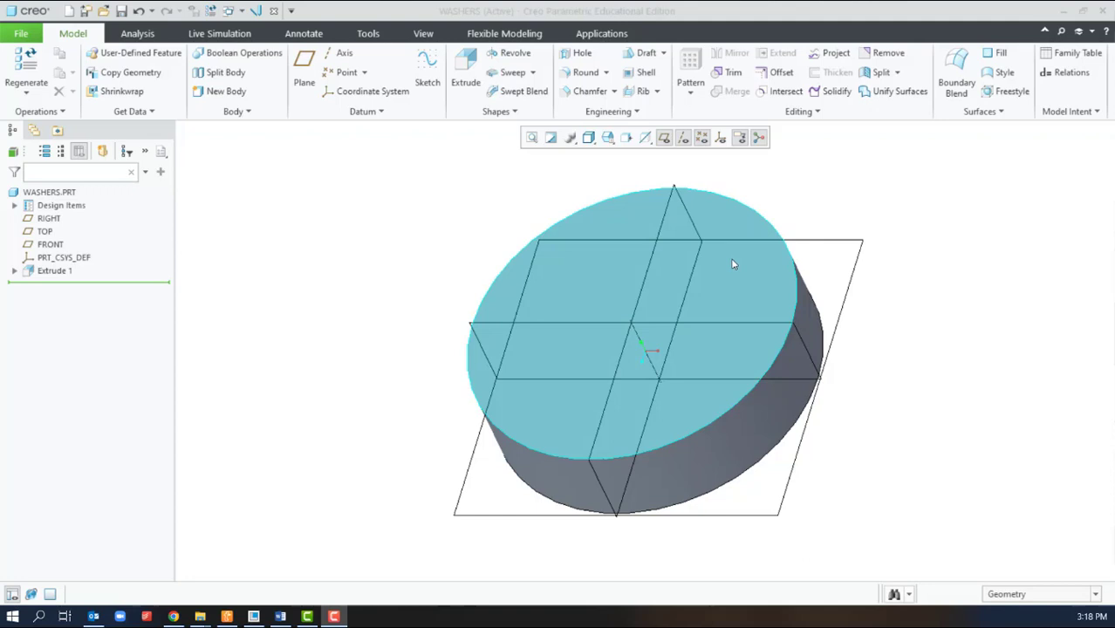
After checking the disc's dimensions, sketch a single point at the centre of its top face.
double_click(769, 398)
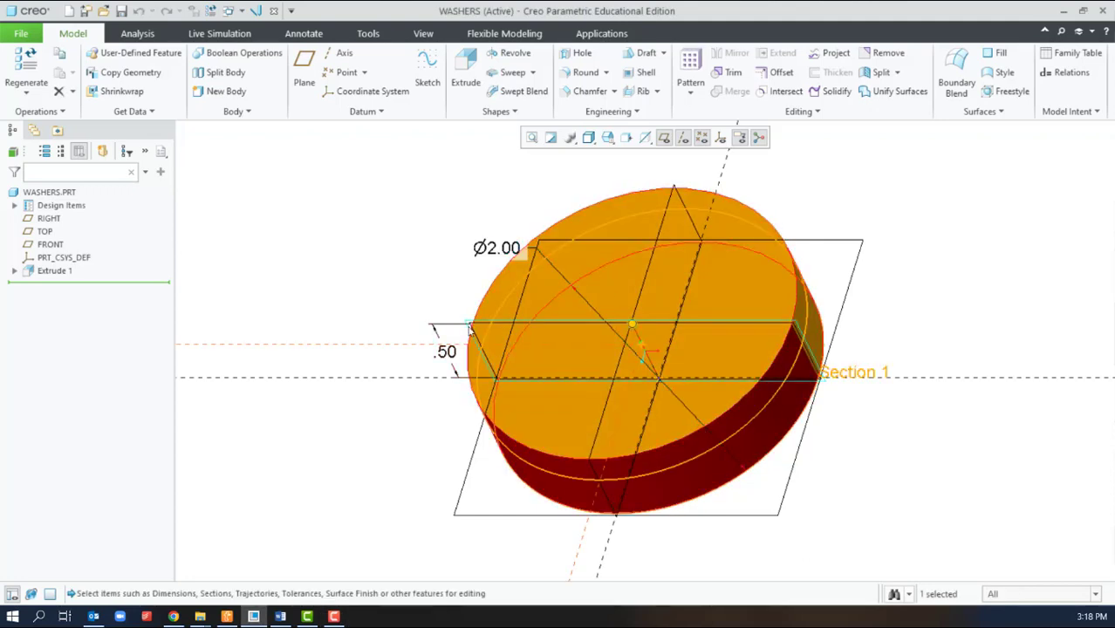
click(405, 441)
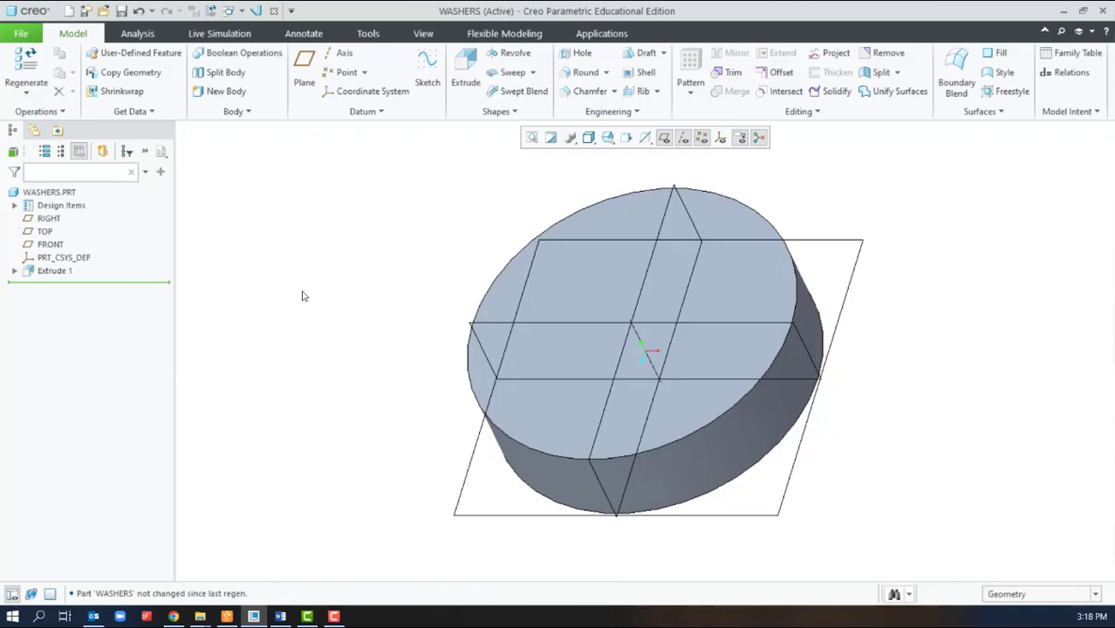
click(427, 79)
click(590, 286)
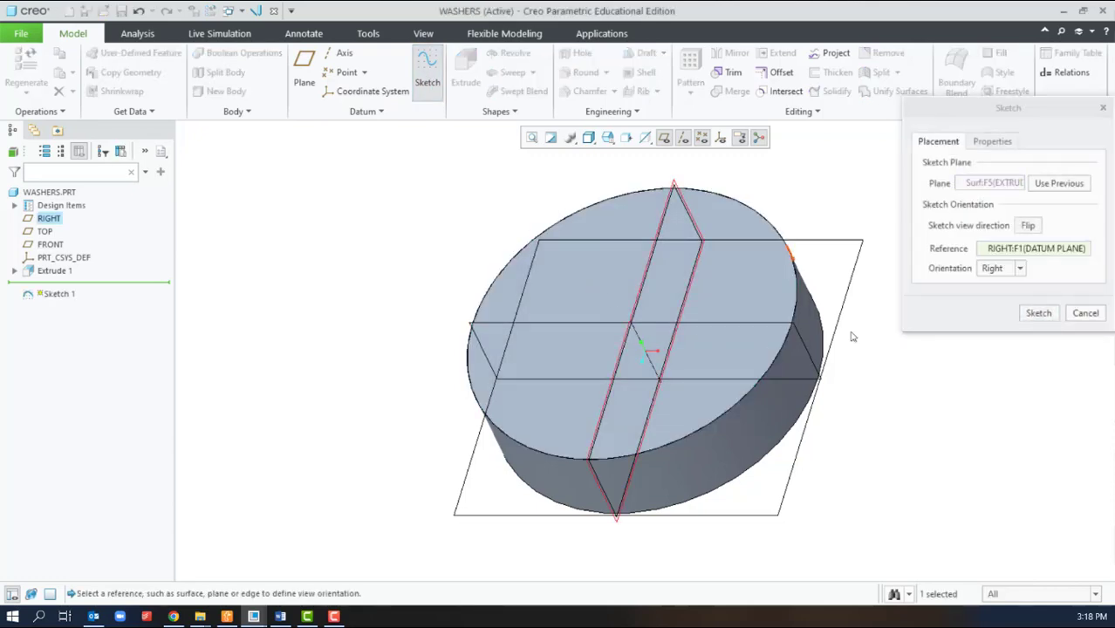
click(1037, 313)
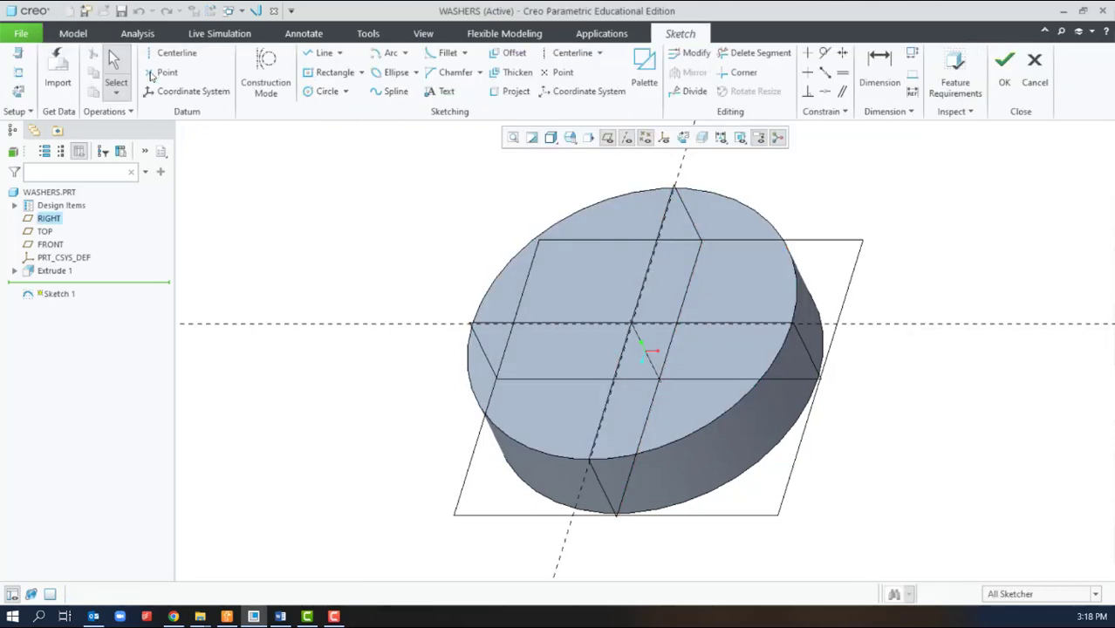
click(160, 81)
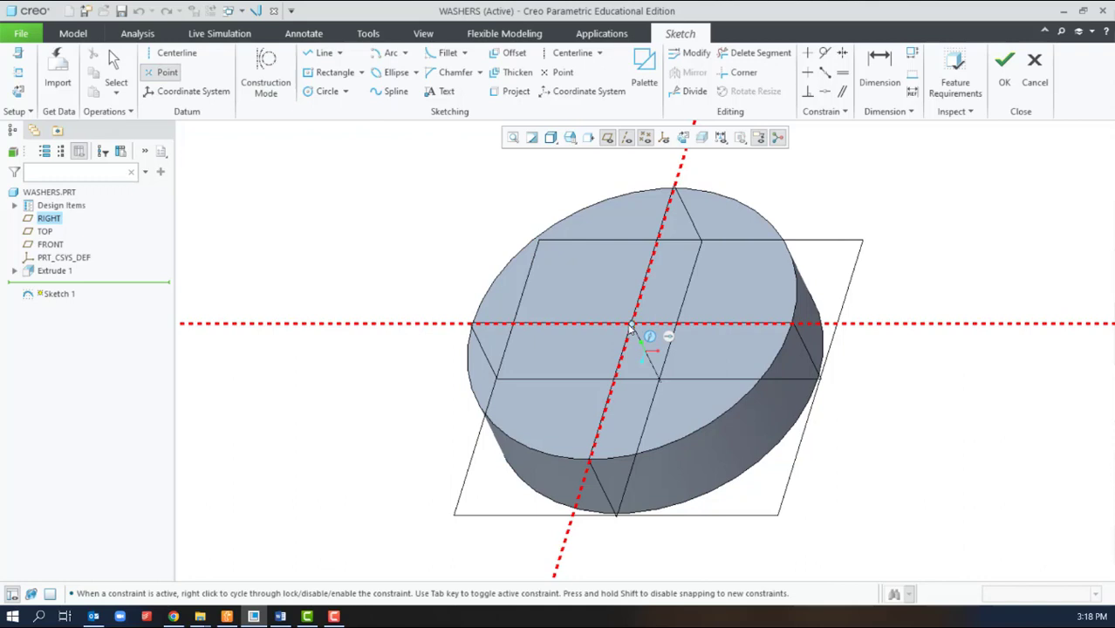
click(632, 324)
middle_click(902, 389)
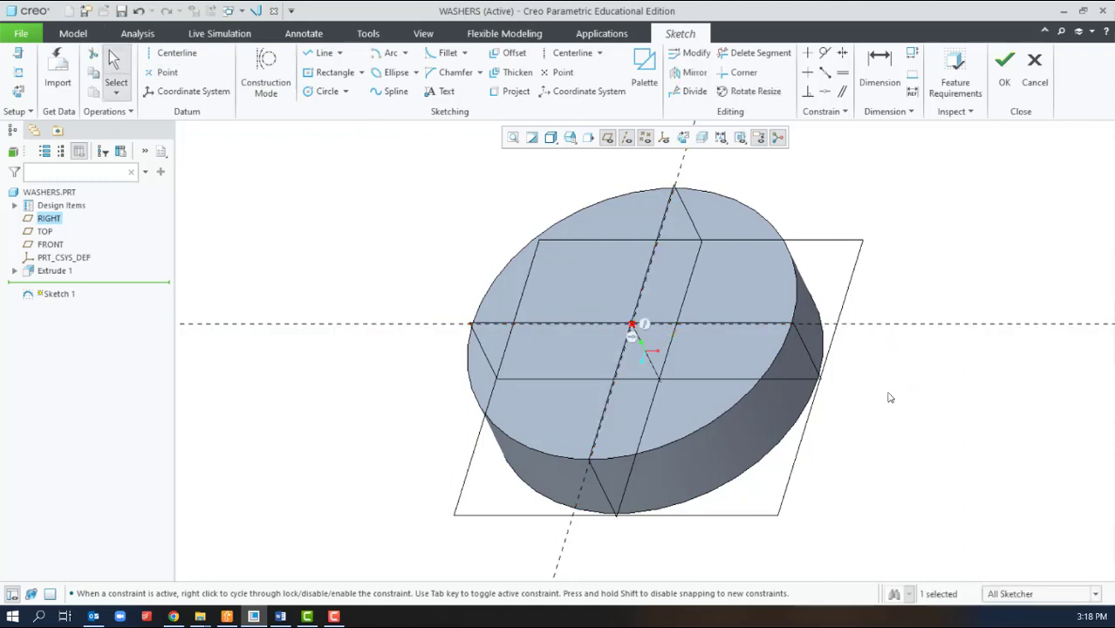
click(1005, 70)
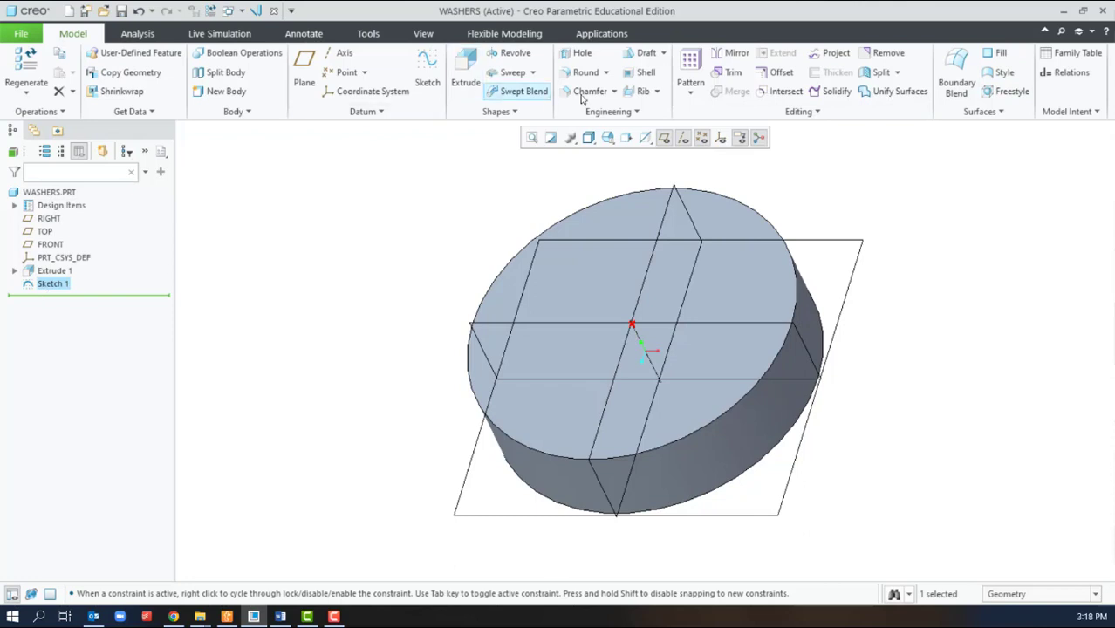
Add a hole at the sketched point with diameter 1.00 and Through All depth.
click(579, 53)
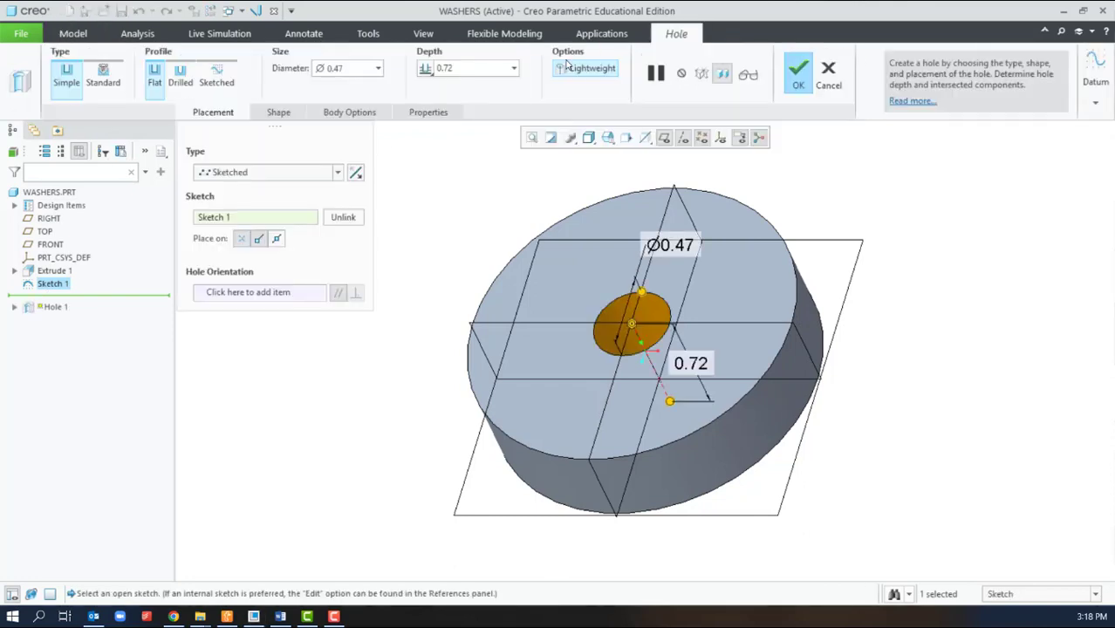
mouse_move(735, 337)
middle_down()
mouse_move(759, 401)
mouse_move(740, 347)
middle_up()
click(352, 68)
text(1)
key(Return)
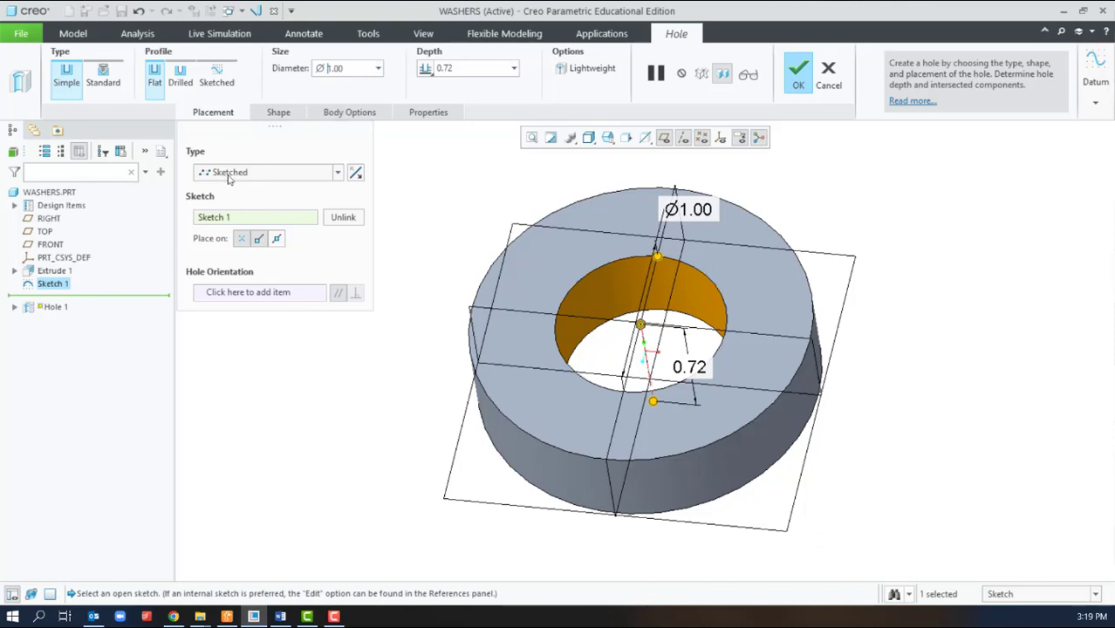
click(425, 69)
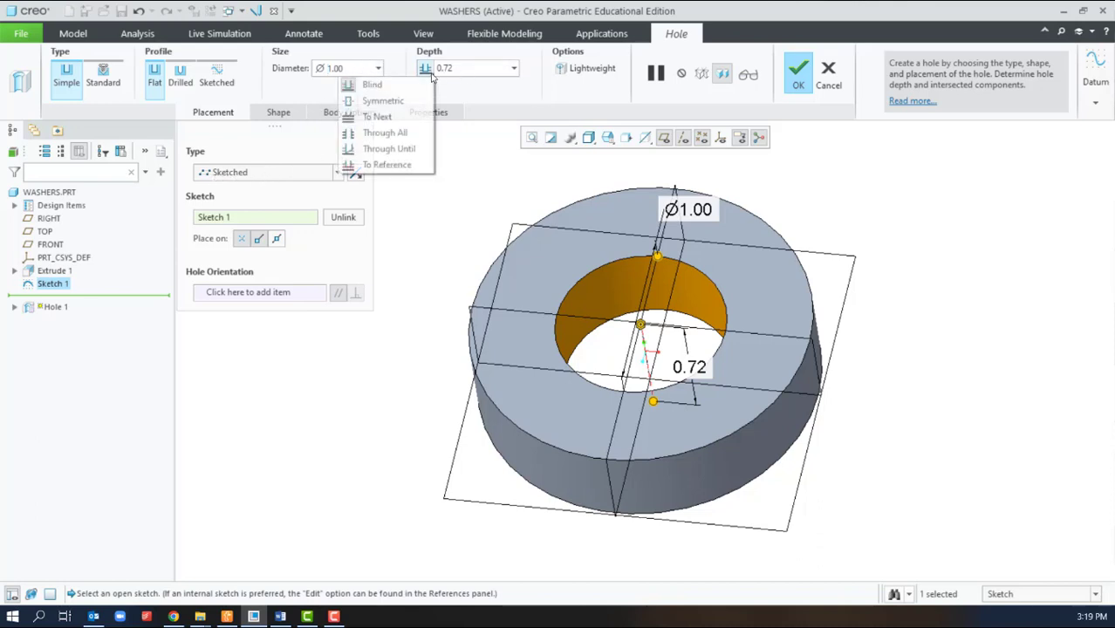
click(389, 133)
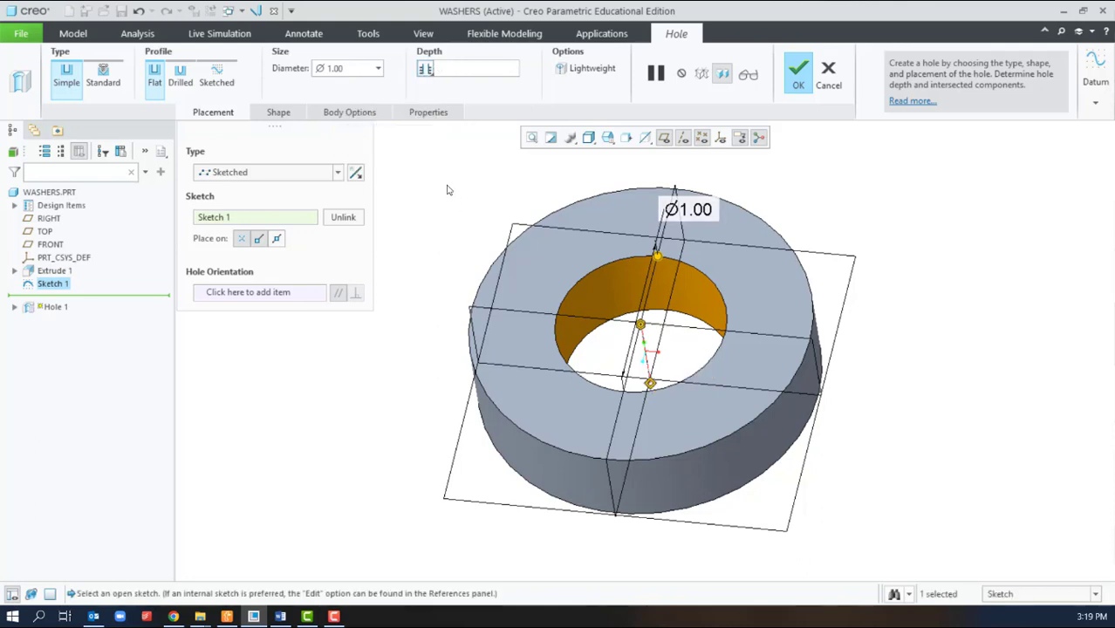
click(794, 77)
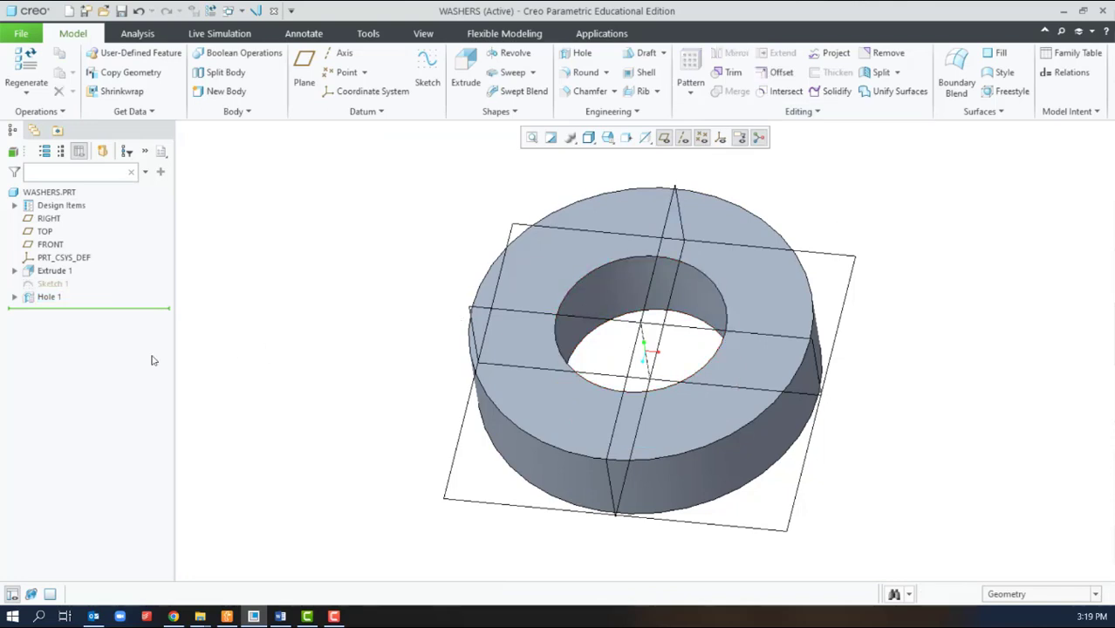
Delete Hole 1 and Sketch 1 from the model tree.
click(44, 297)
key(Delete)
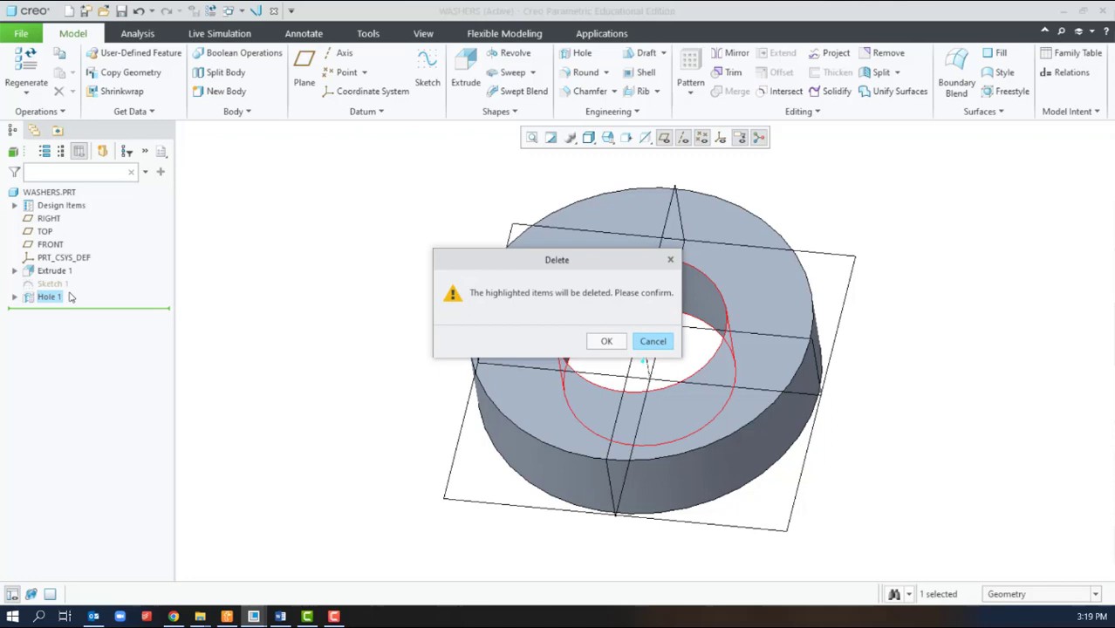
click(604, 342)
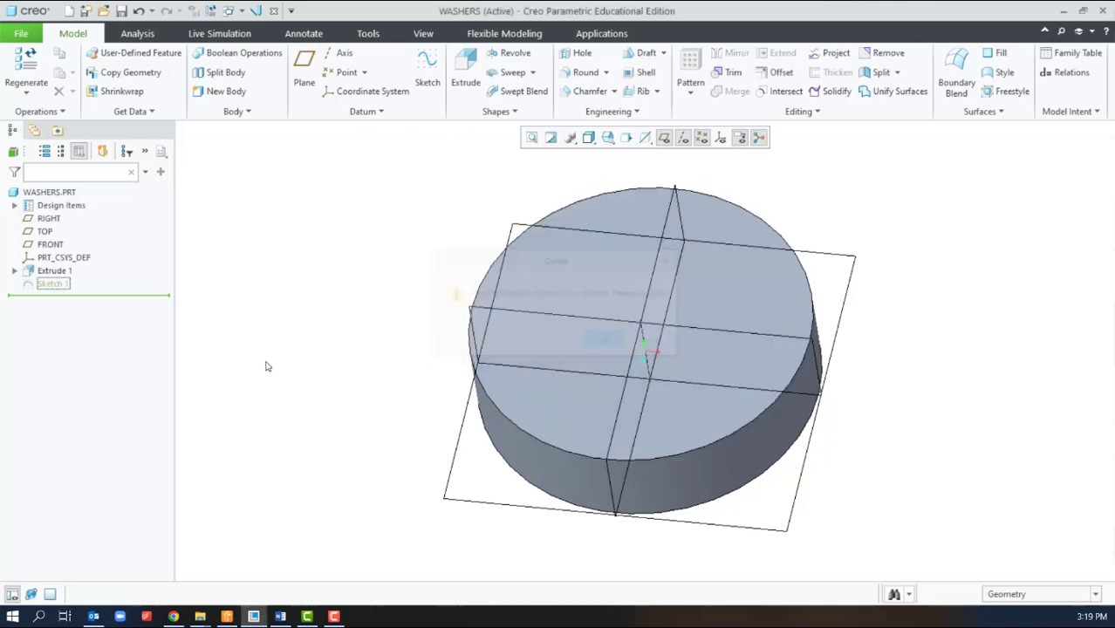
click(54, 284)
key(Delete)
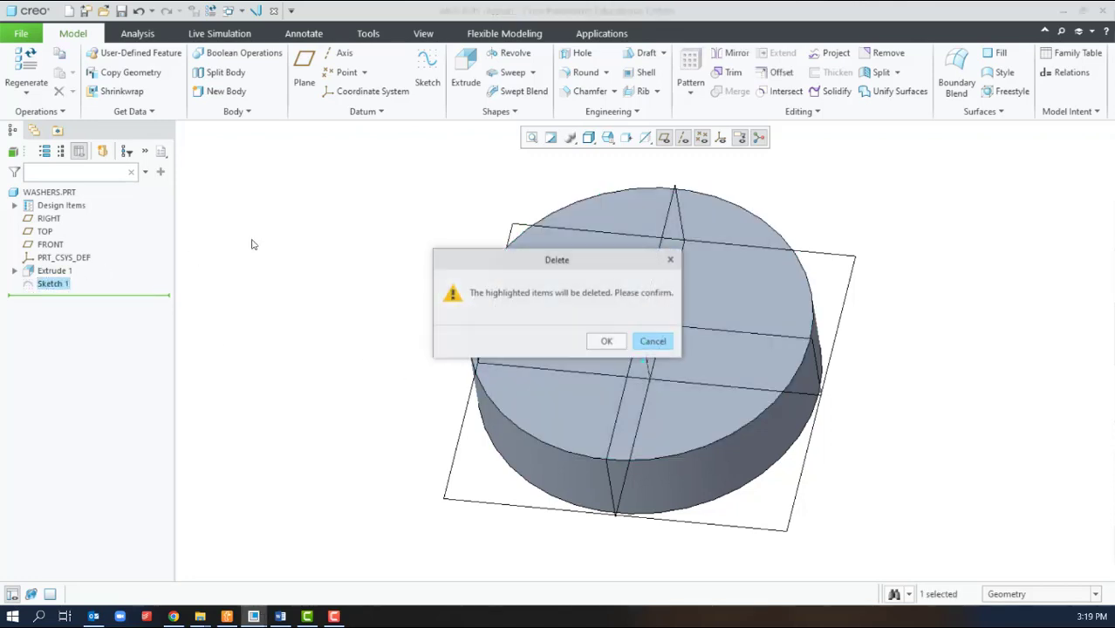
click(607, 341)
Start a new hole with Sketched placement, sketching its location on the top face.
click(581, 53)
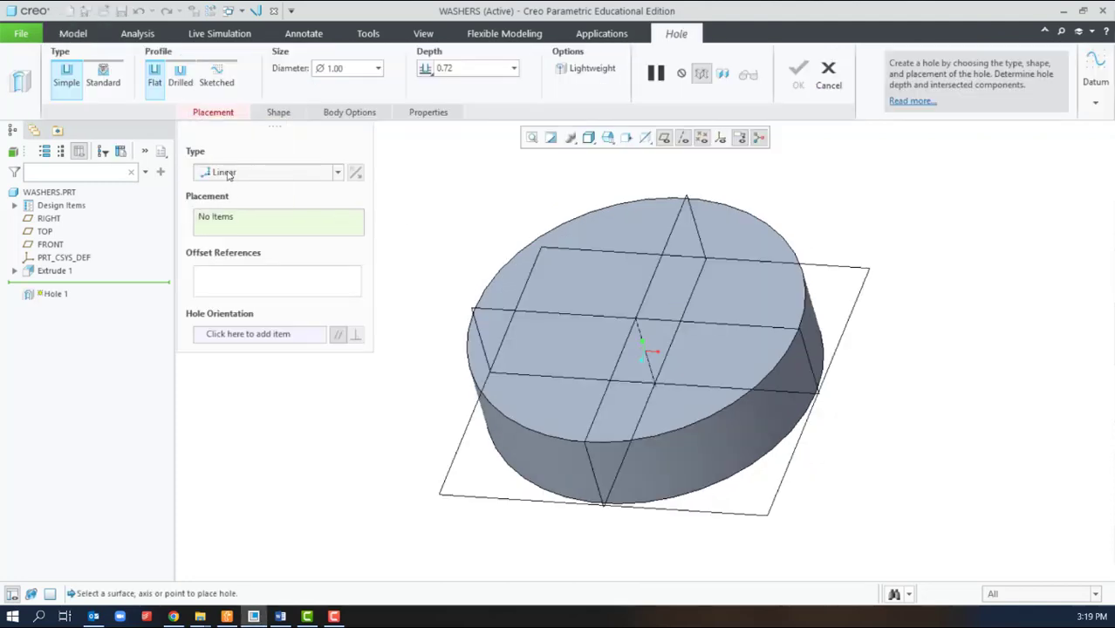
click(230, 175)
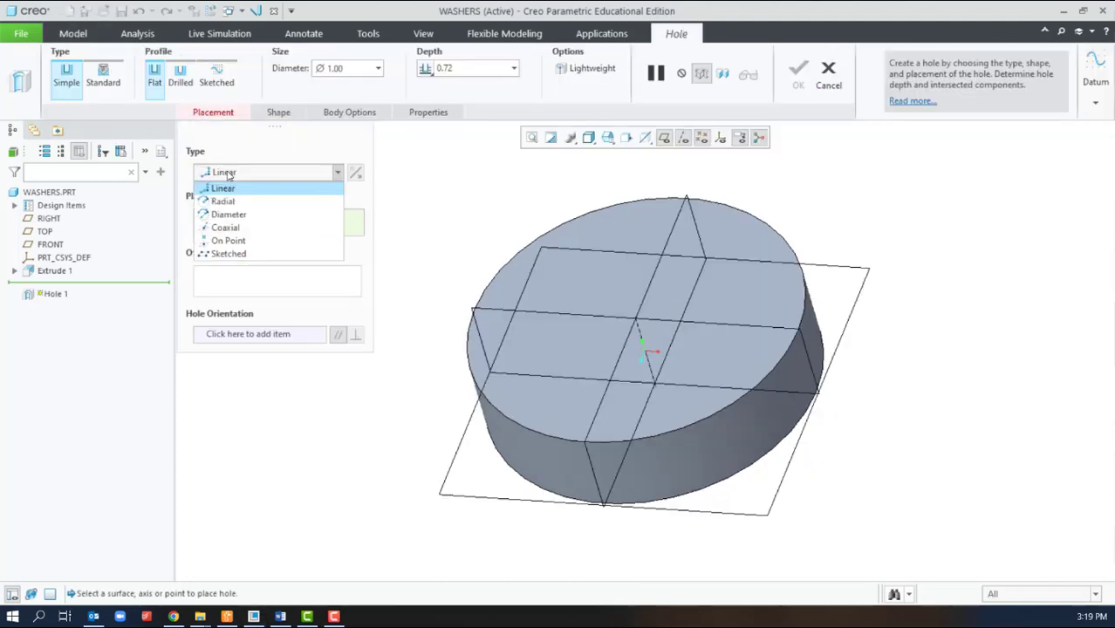
click(240, 257)
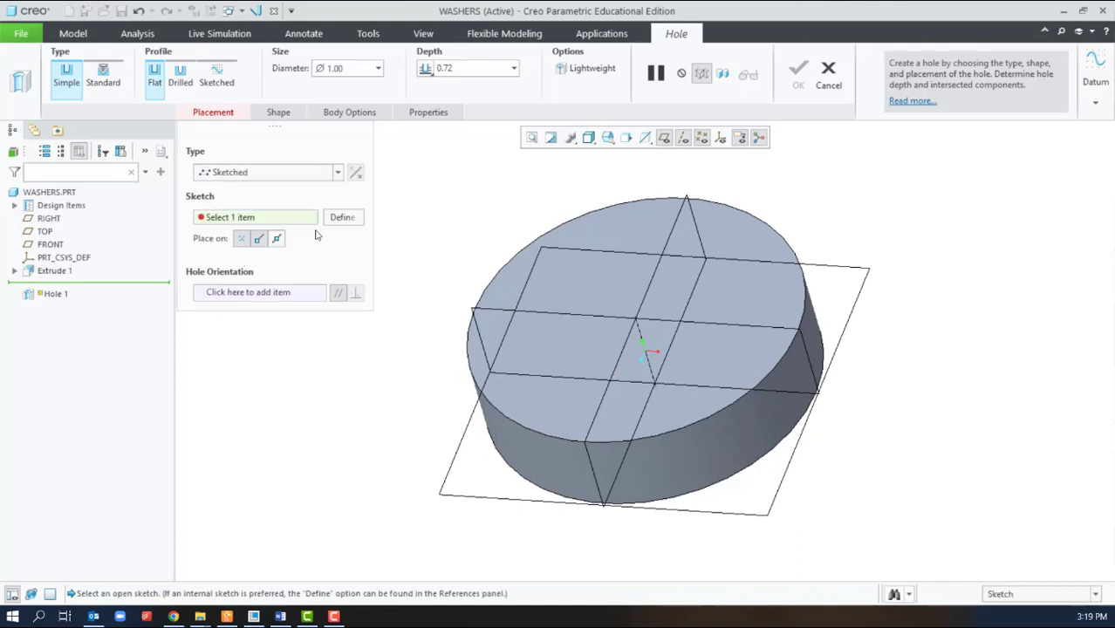
click(601, 276)
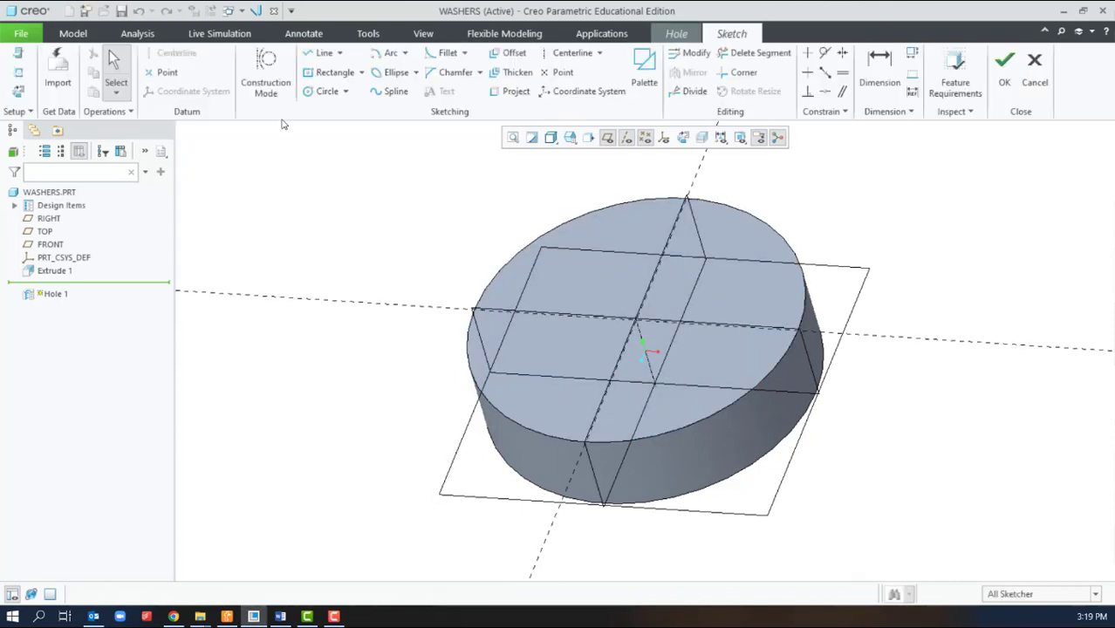
click(167, 73)
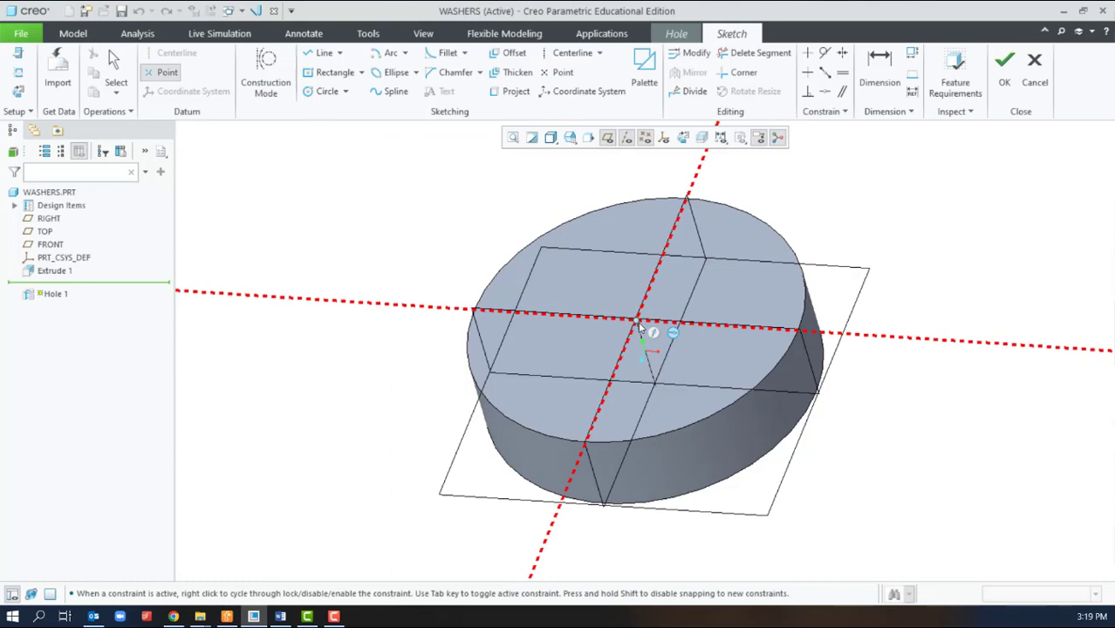
click(1005, 66)
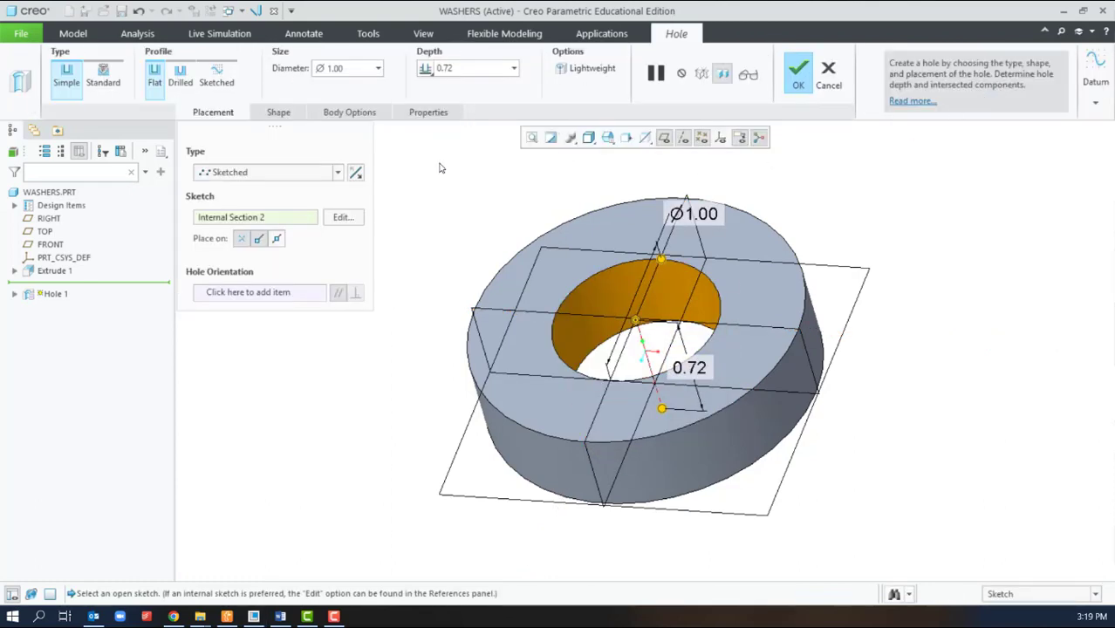
Place a sketch point on the top face for the hole and shrink its diameter to 0.72.
click(342, 217)
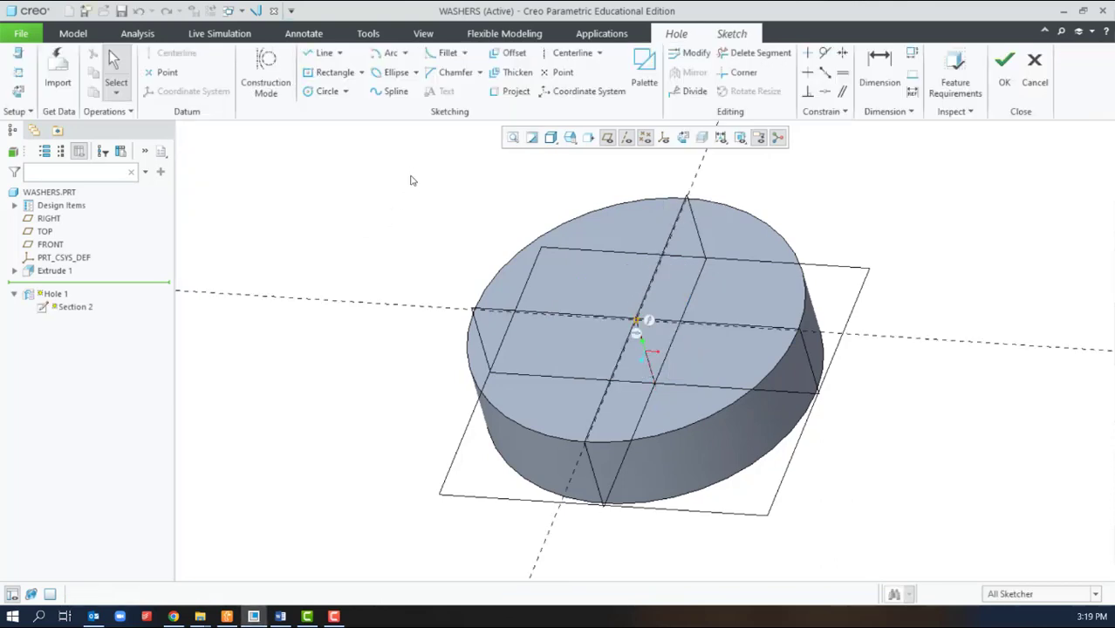
click(165, 72)
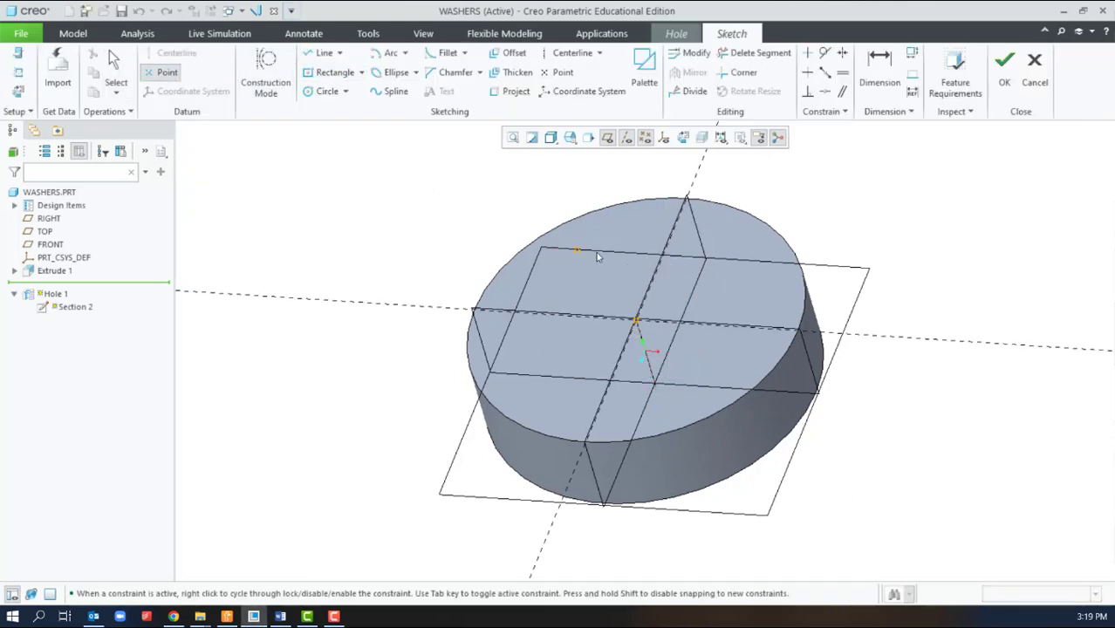
click(608, 232)
click(1005, 70)
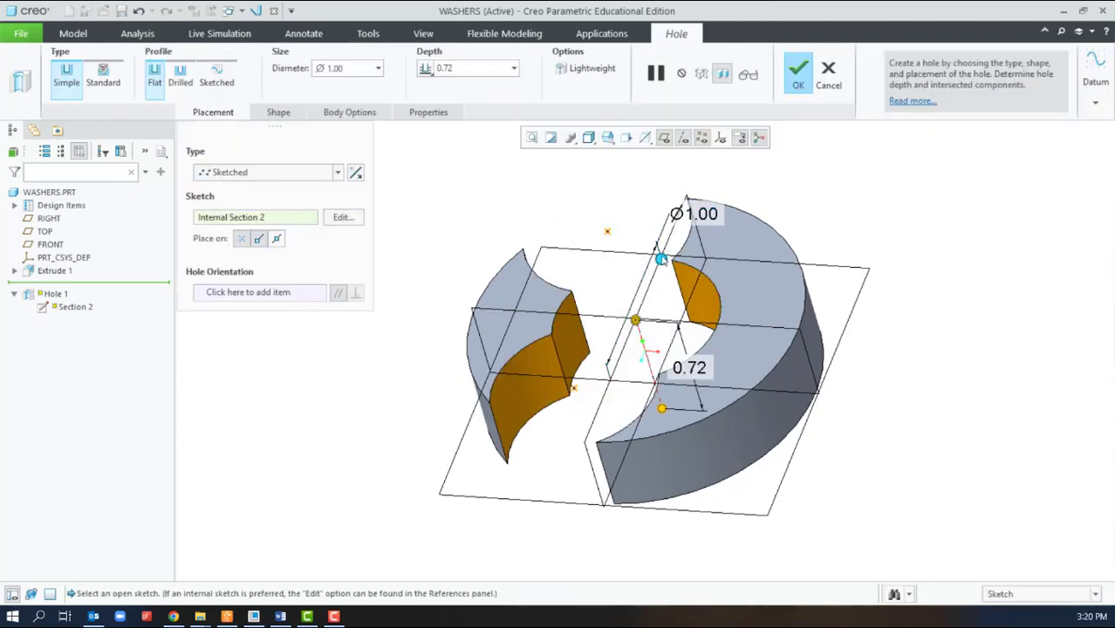
mouse_move(661, 262)
mouse_down()
mouse_move(653, 285)
mouse_move(665, 266)
mouse_move(659, 275)
mouse_up()
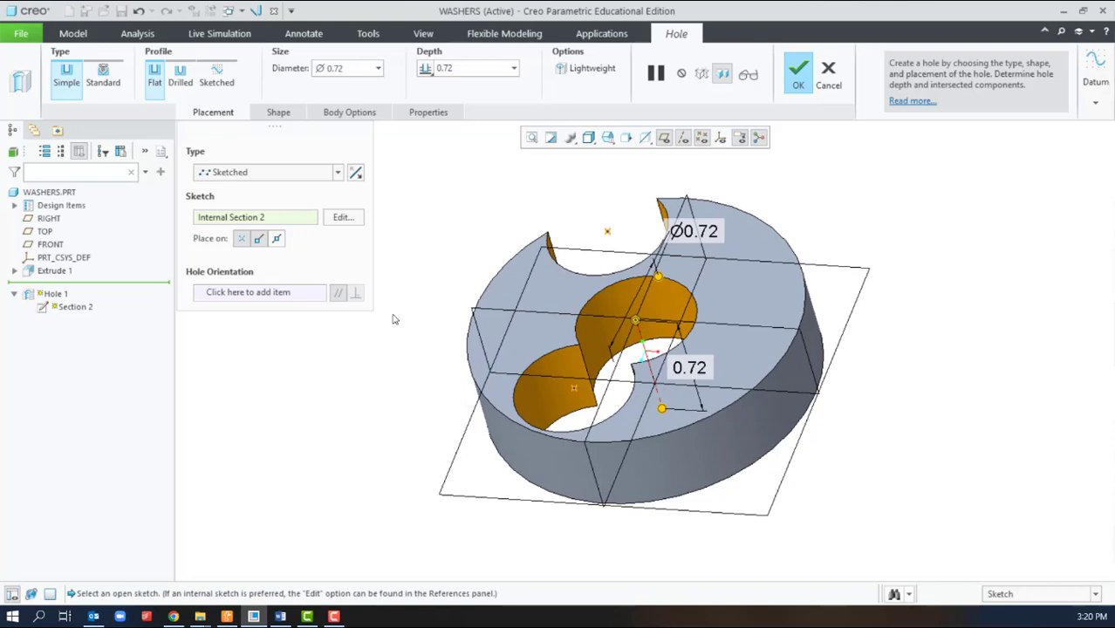
click(338, 172)
Switch the hole to Linear placement on the top surface with FRONT and RIGHT as offset references.
click(227, 184)
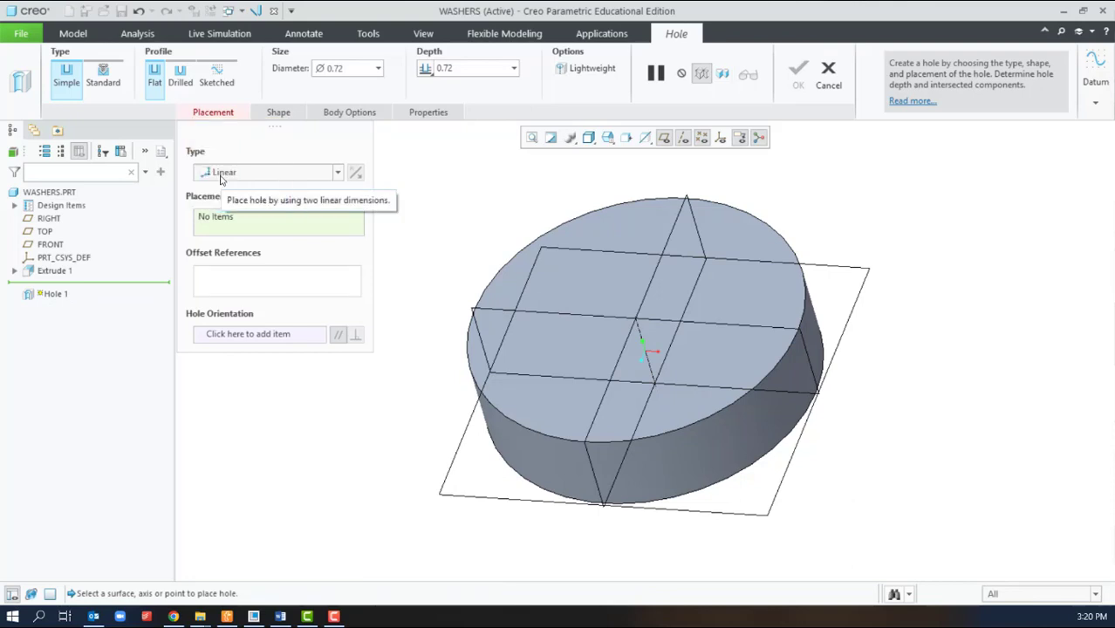
click(616, 287)
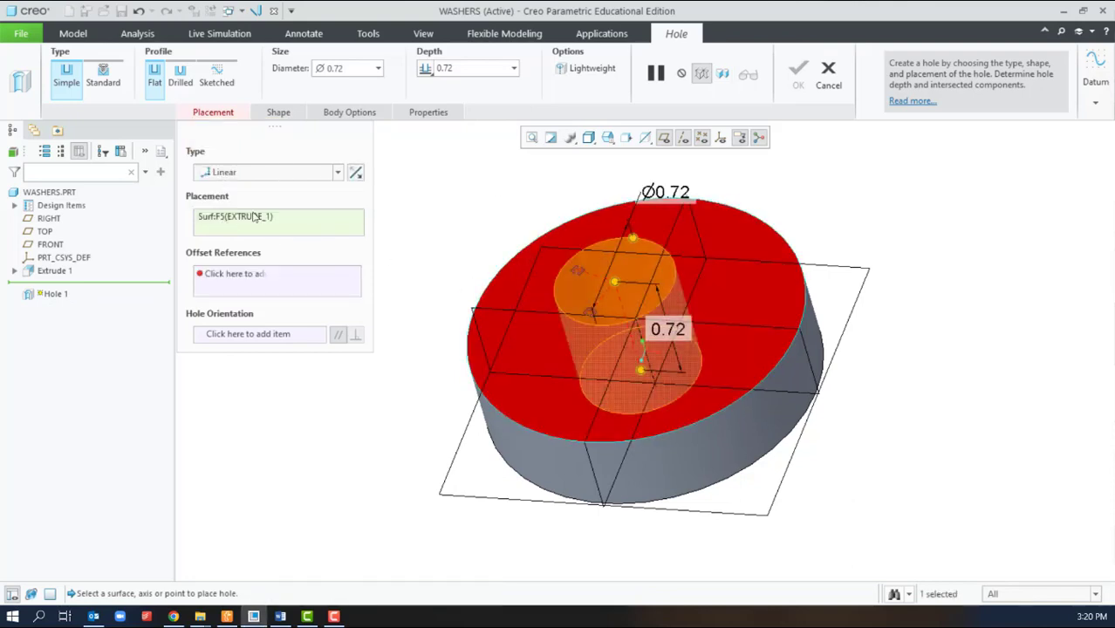
click(233, 288)
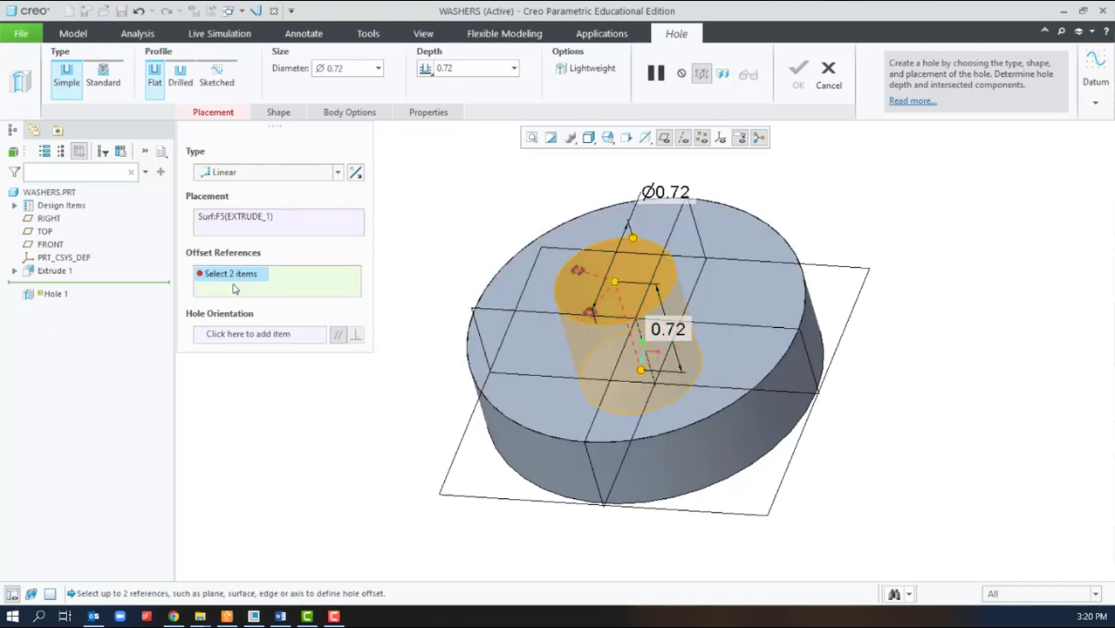
click(552, 321)
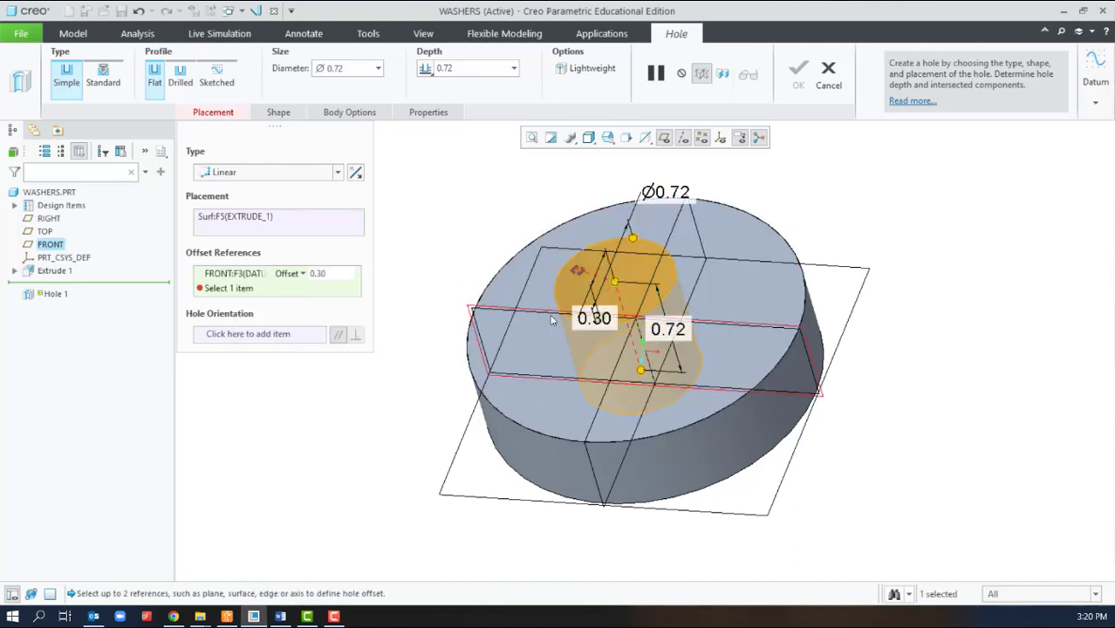
click(672, 237)
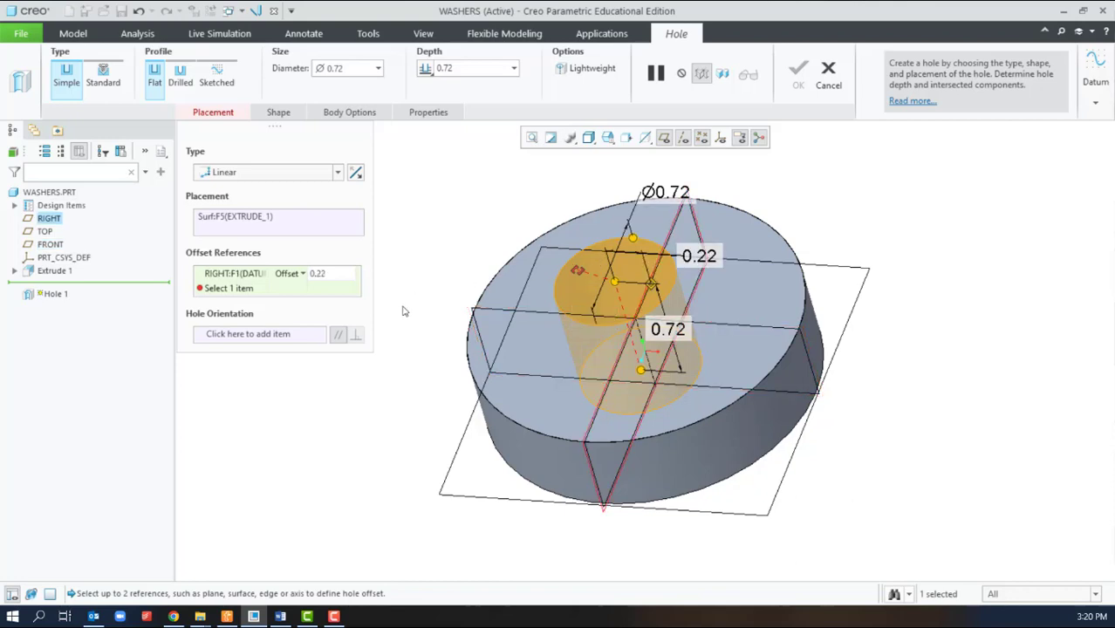
click(518, 313)
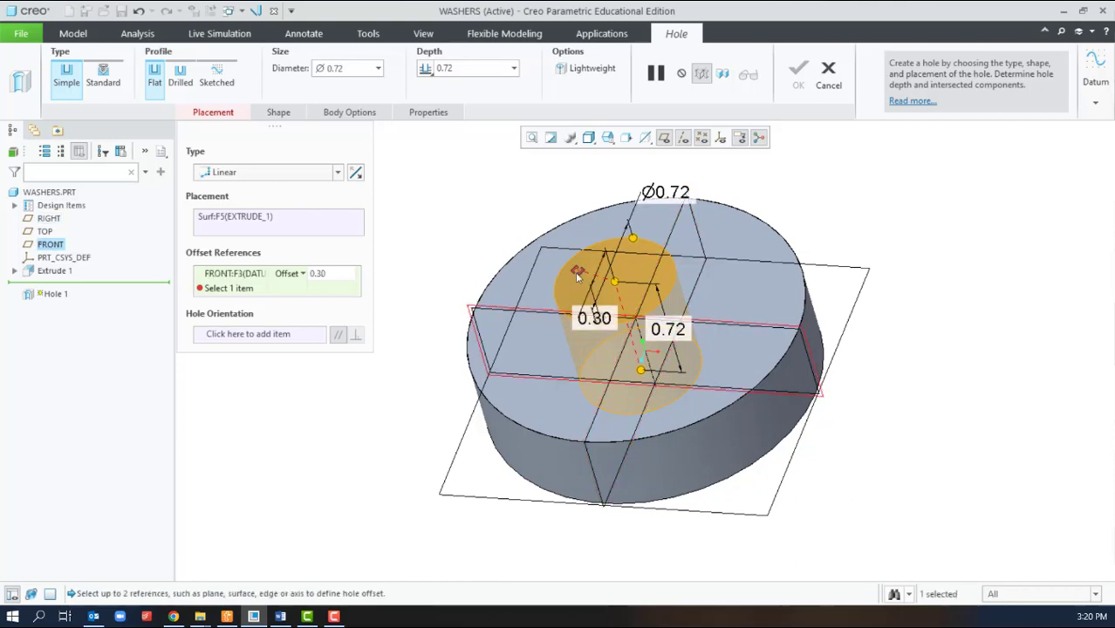
ctrl+click(670, 241)
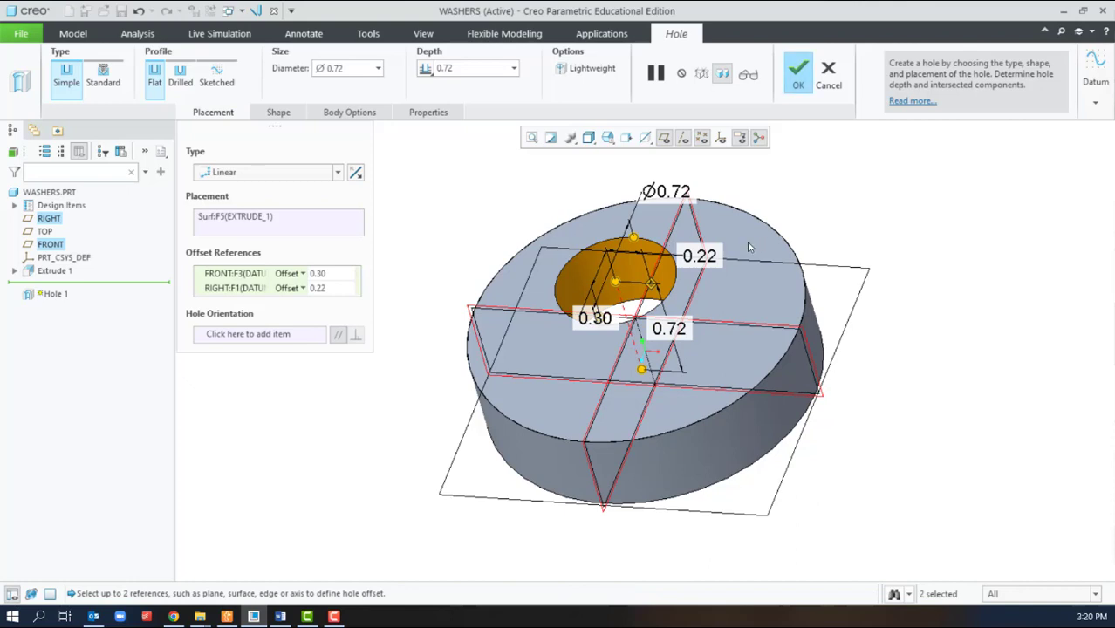
right_click(248, 281)
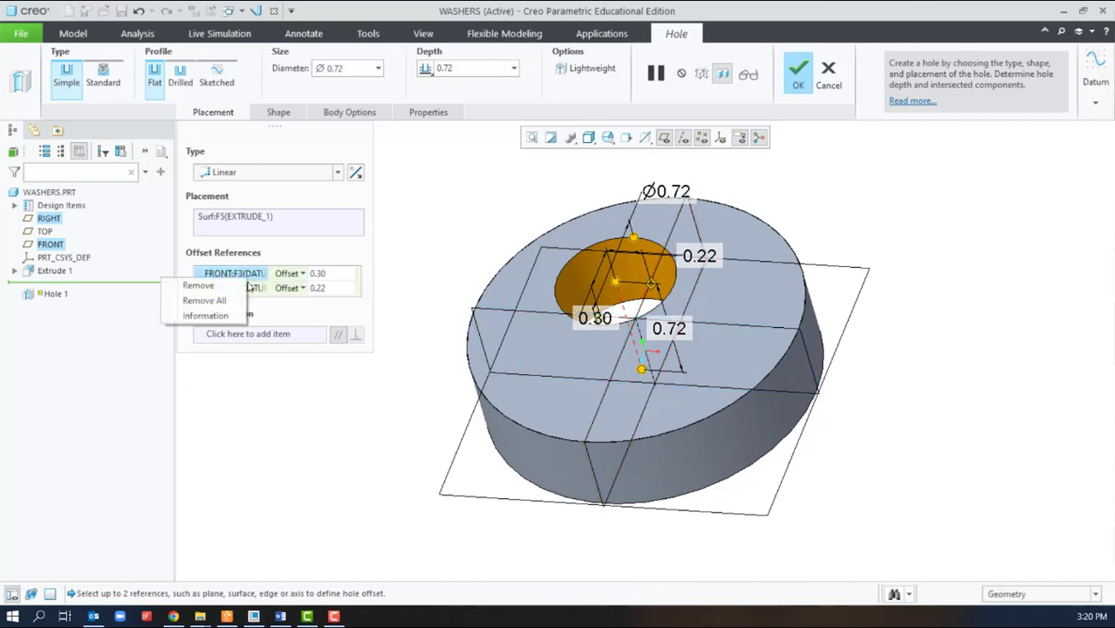
click(204, 301)
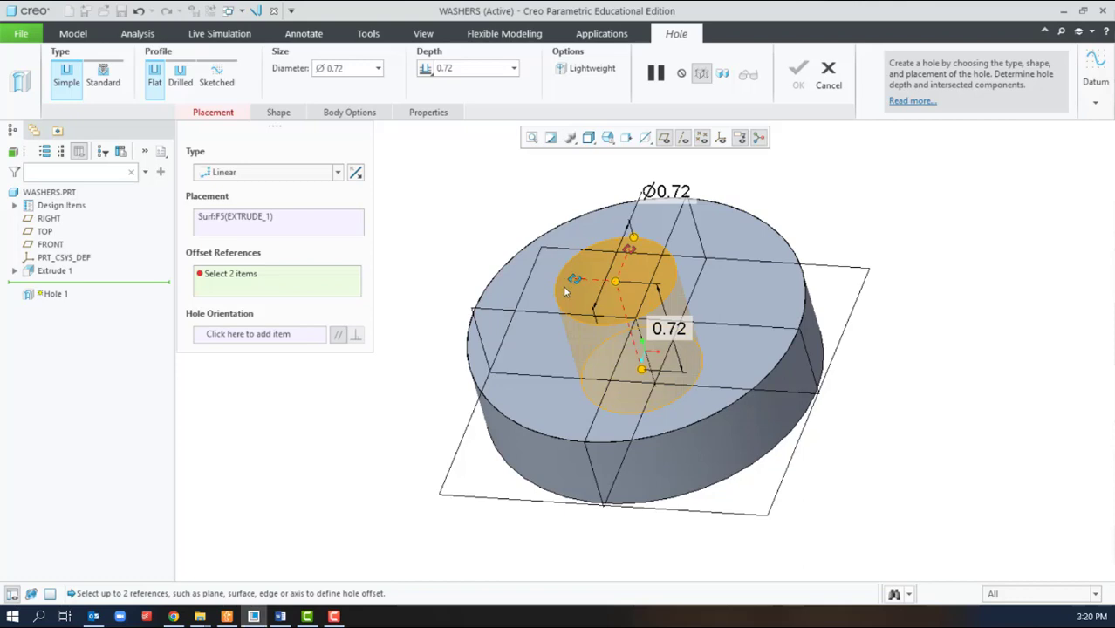
click(536, 311)
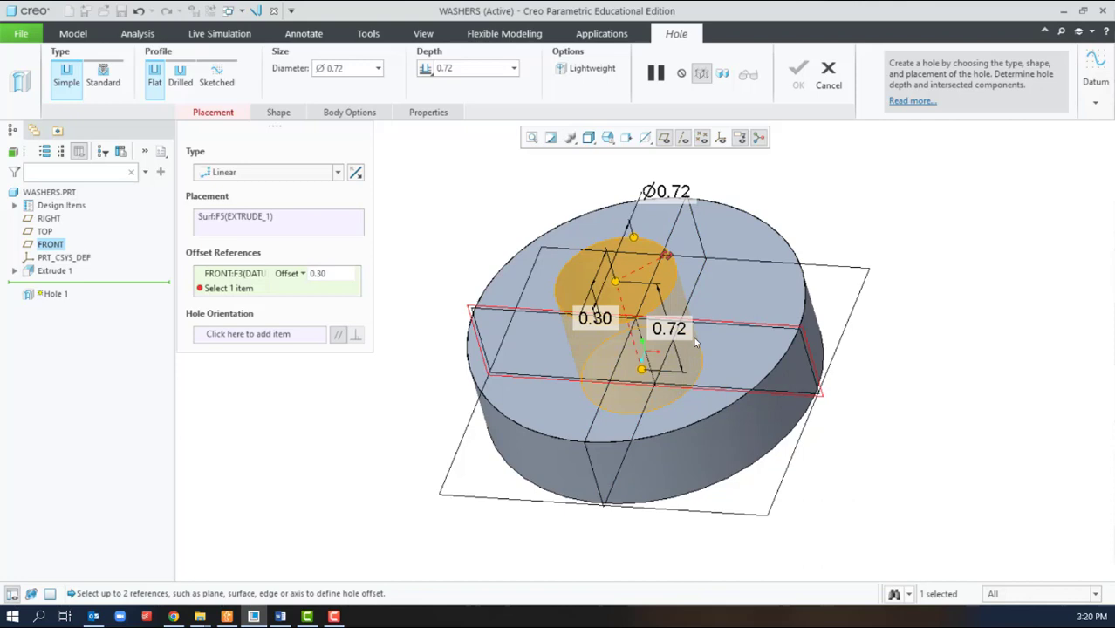
ctrl+click(665, 247)
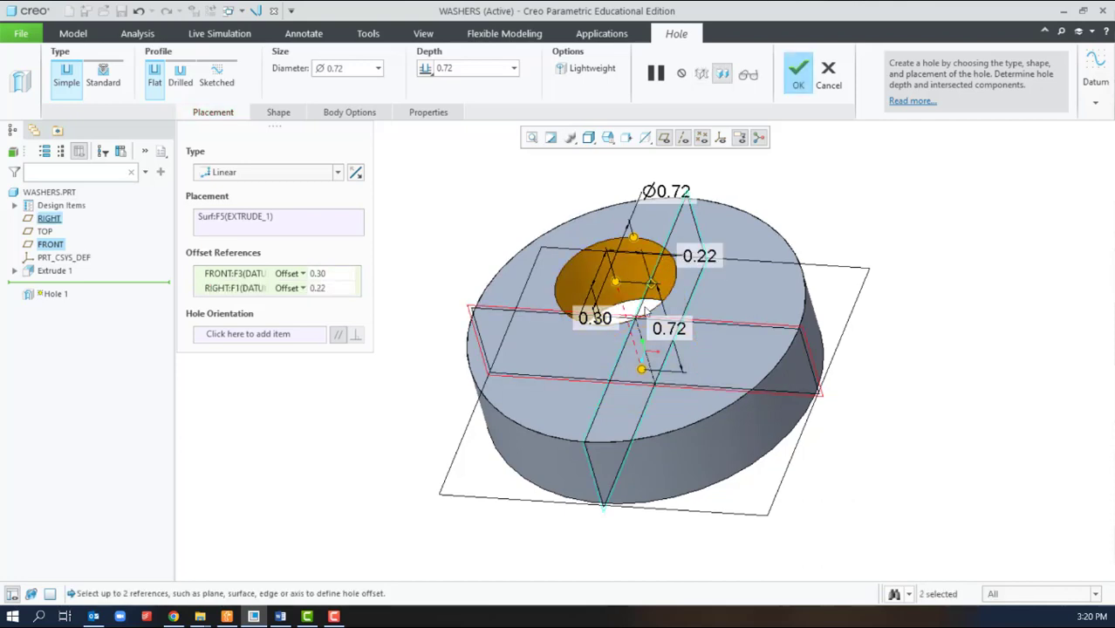
Set the FRONT offset to 0 and align the hole to the RIGHT plane.
click(334, 276)
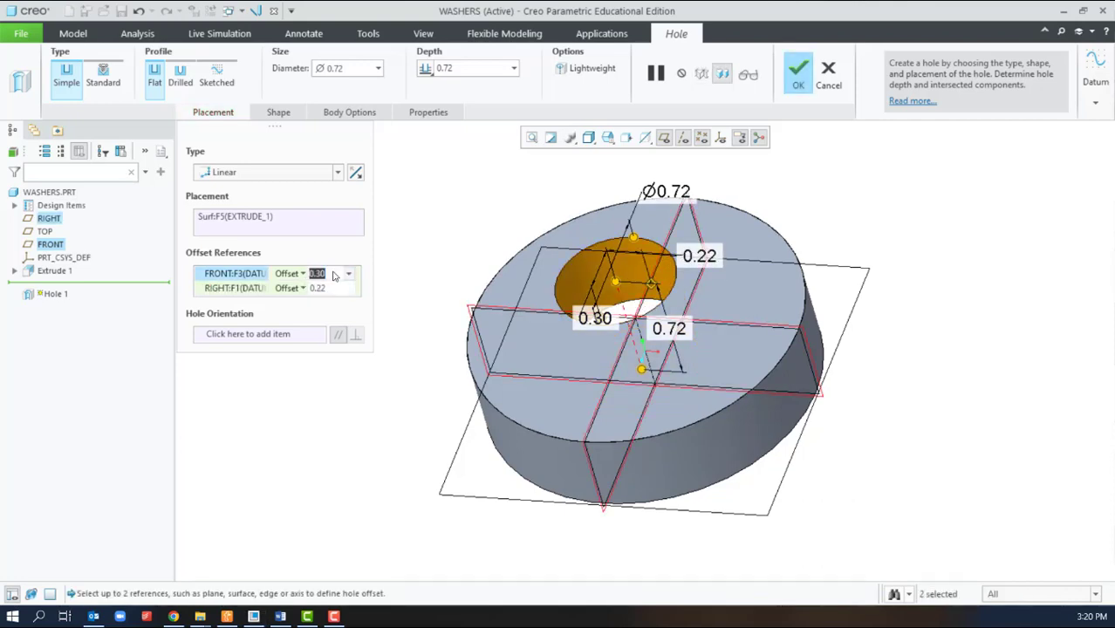
text(0)
key(Return)
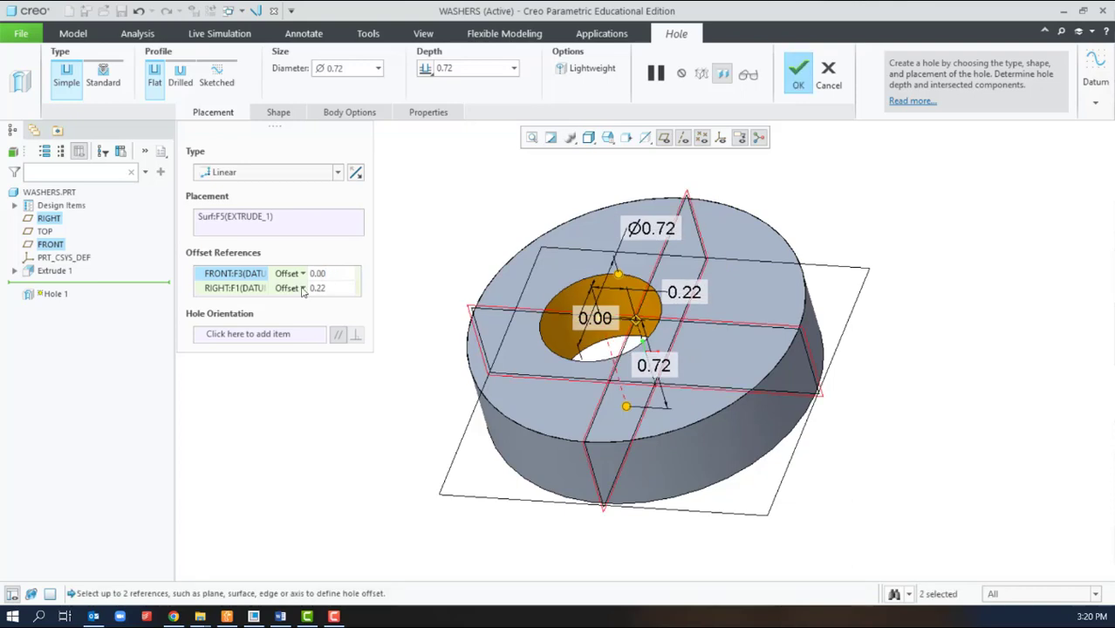
click(302, 288)
click(291, 308)
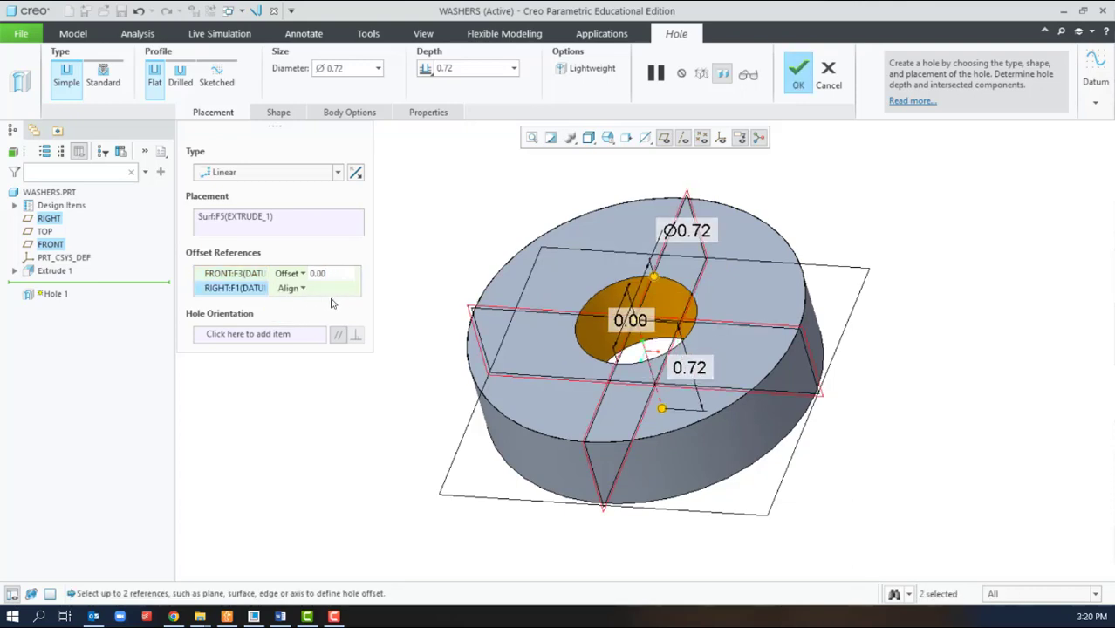
Set the hole diameter to 1.00 with To Next depth and complete Hole 1.
click(356, 74)
text(1)
key(Return)
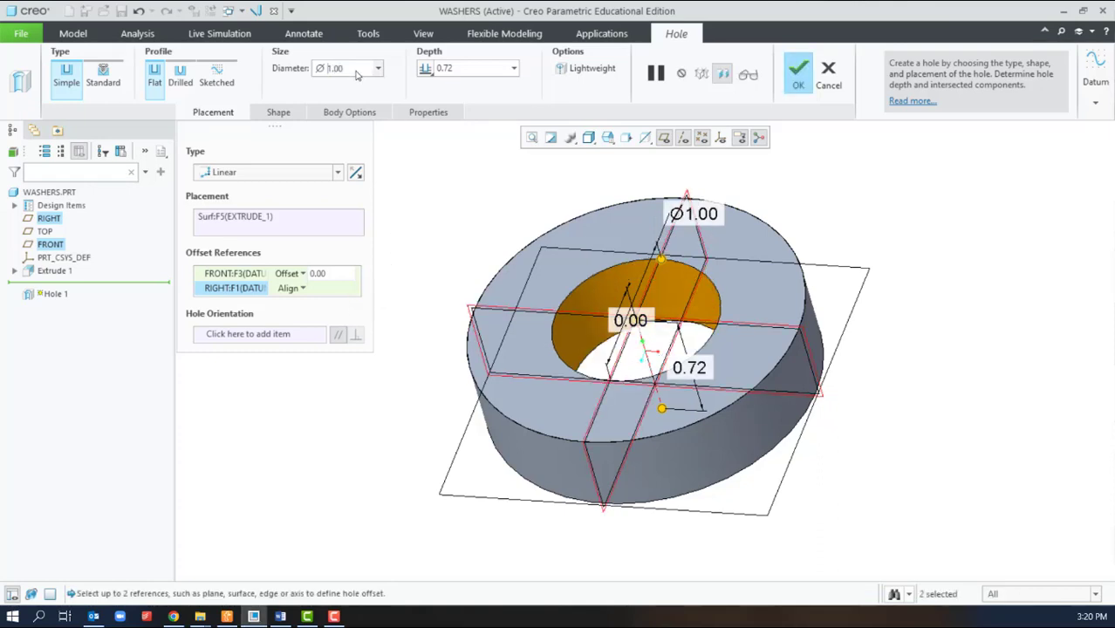
click(426, 70)
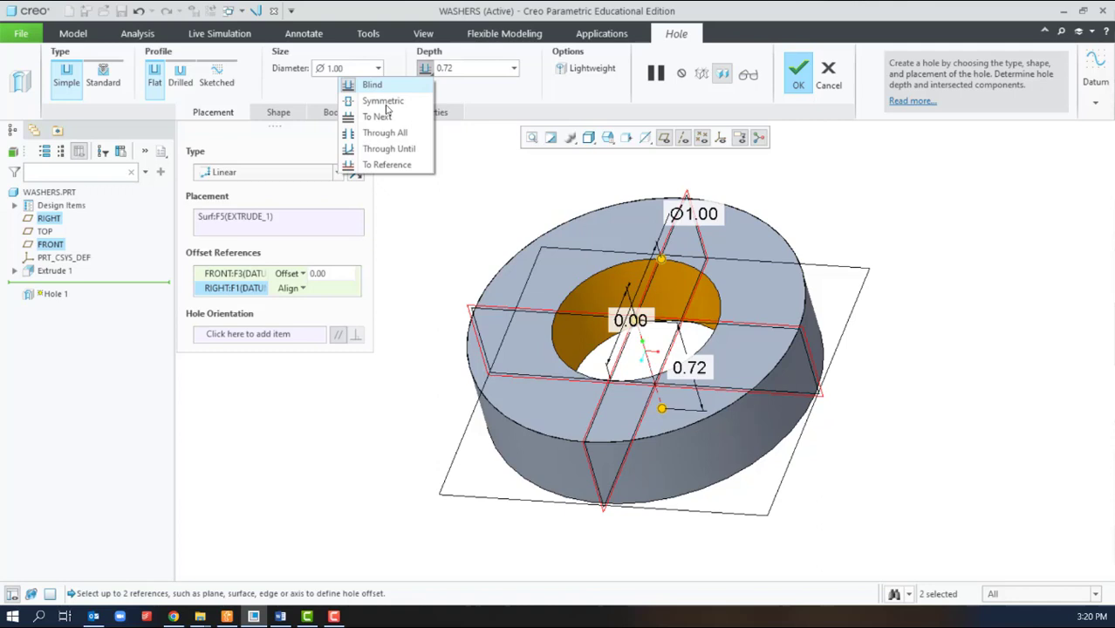
click(382, 119)
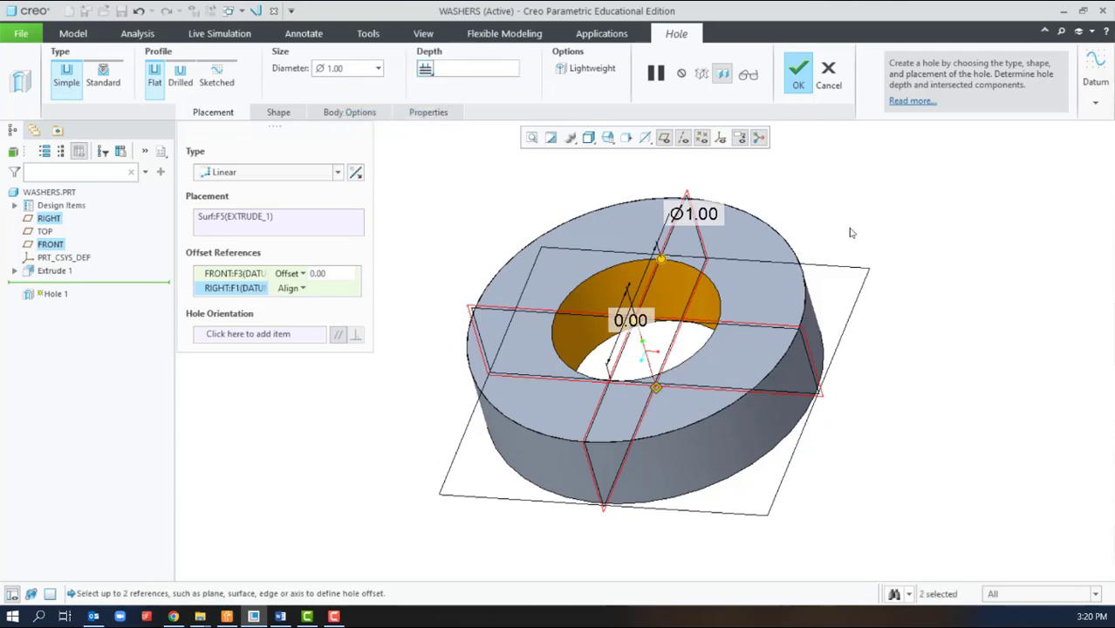
click(798, 74)
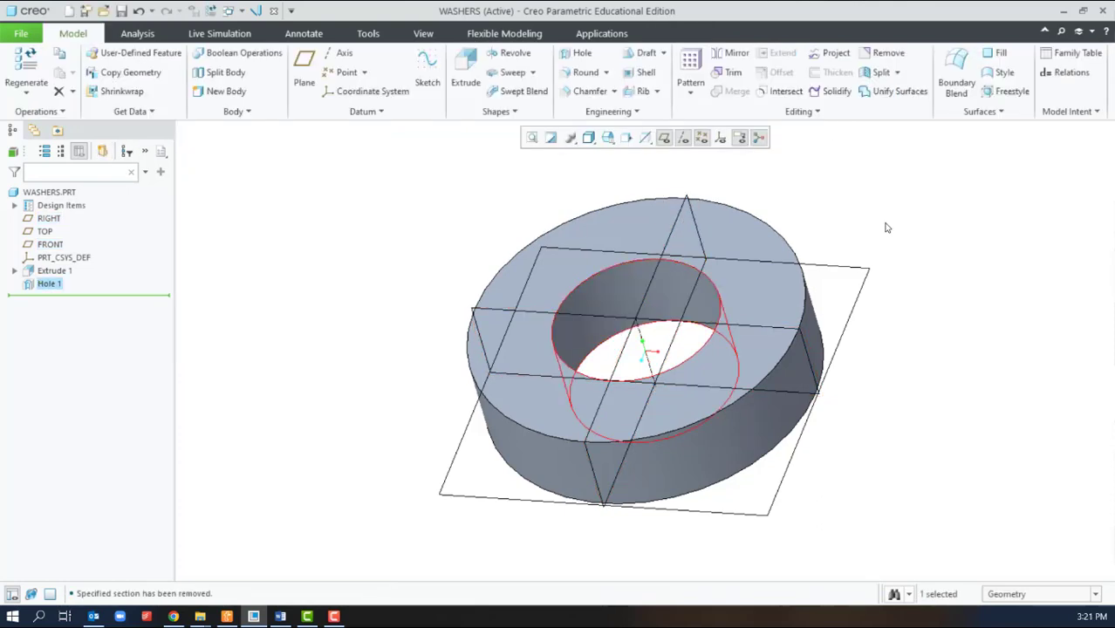
Reopen Hole 1 for editing and switch its placement type to Coaxial.
right_click(58, 287)
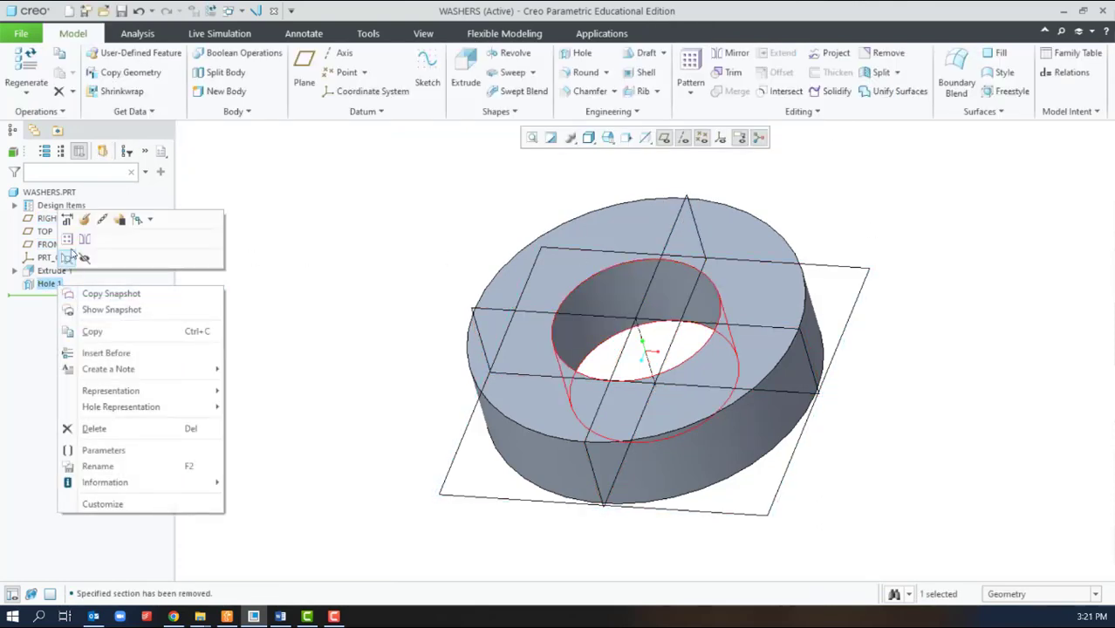
click(85, 219)
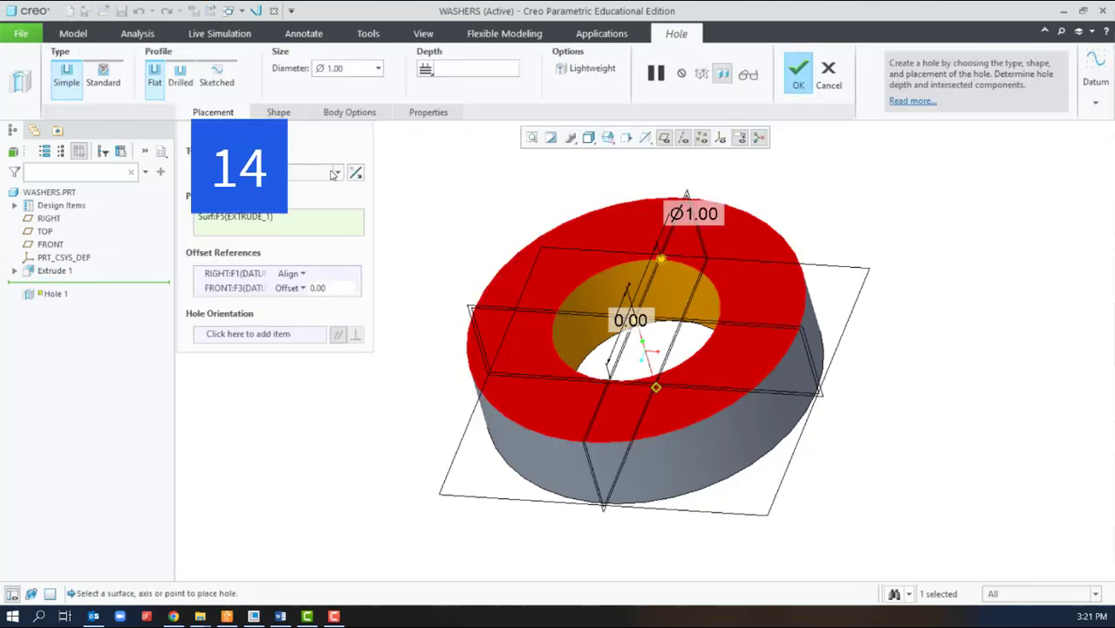
click(262, 172)
click(236, 224)
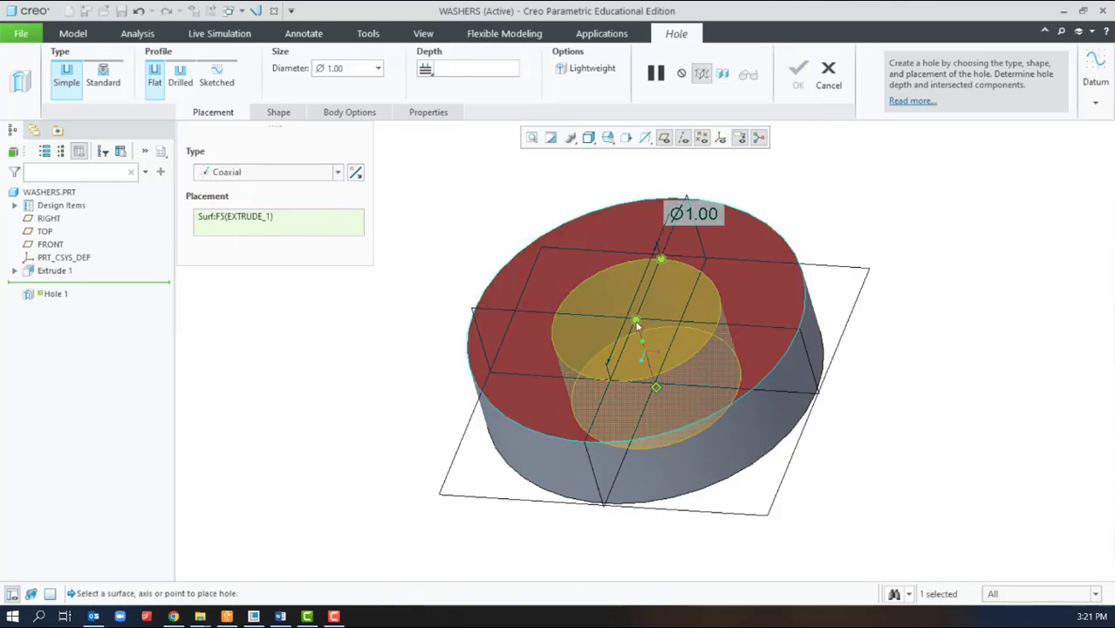
Reassign the hole's placement references to the disc's top face and axis A_1.
drag(636, 321, 646, 273)
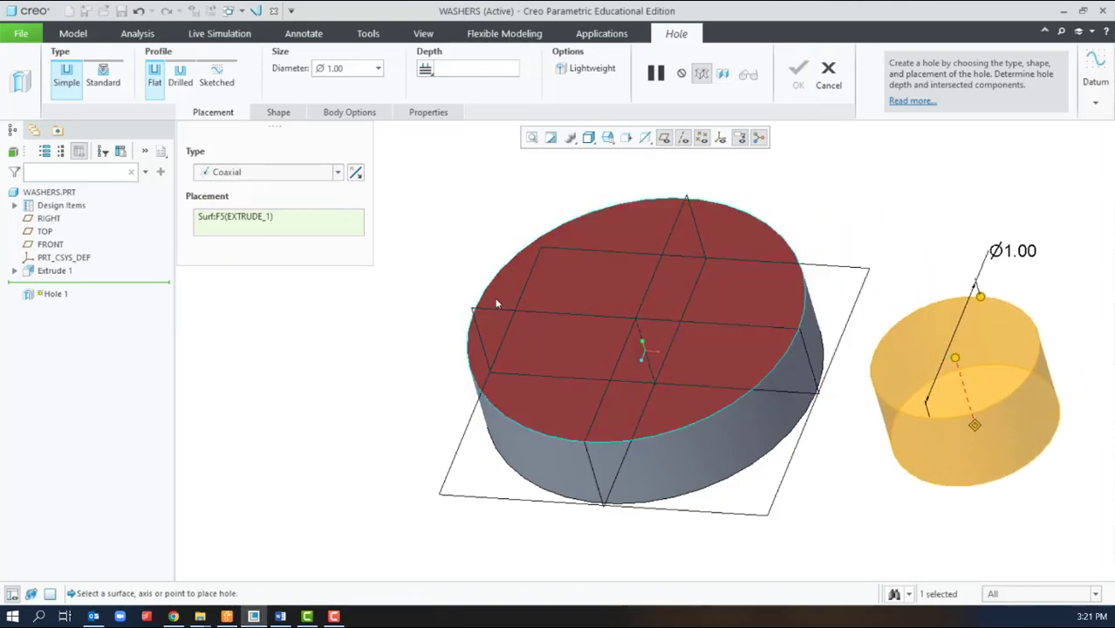
right_click(257, 232)
click(200, 223)
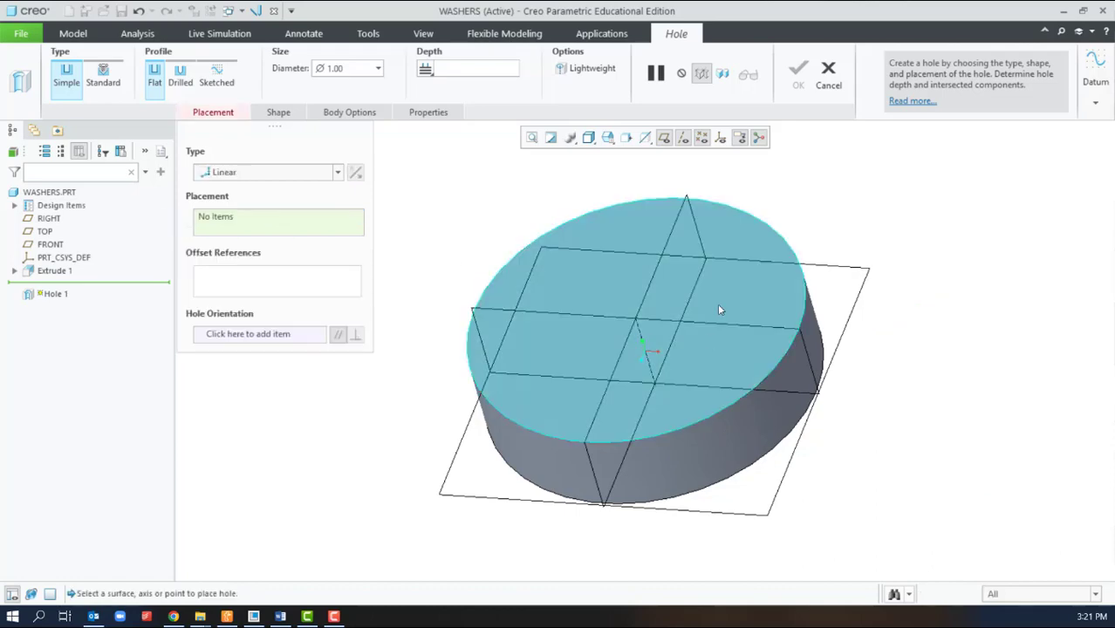
click(718, 295)
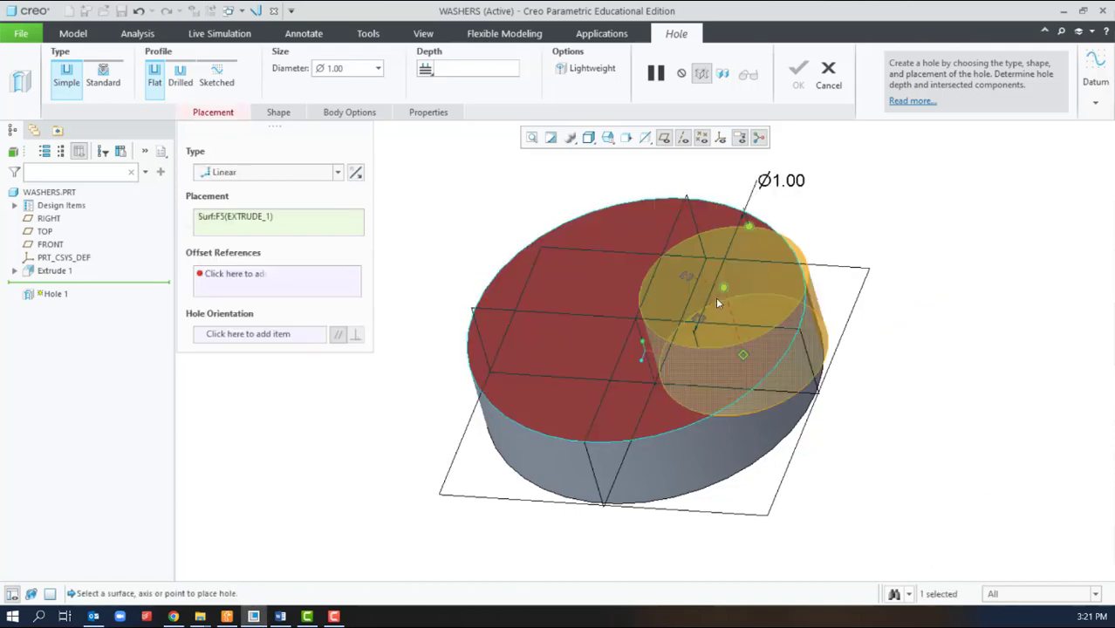
click(640, 339)
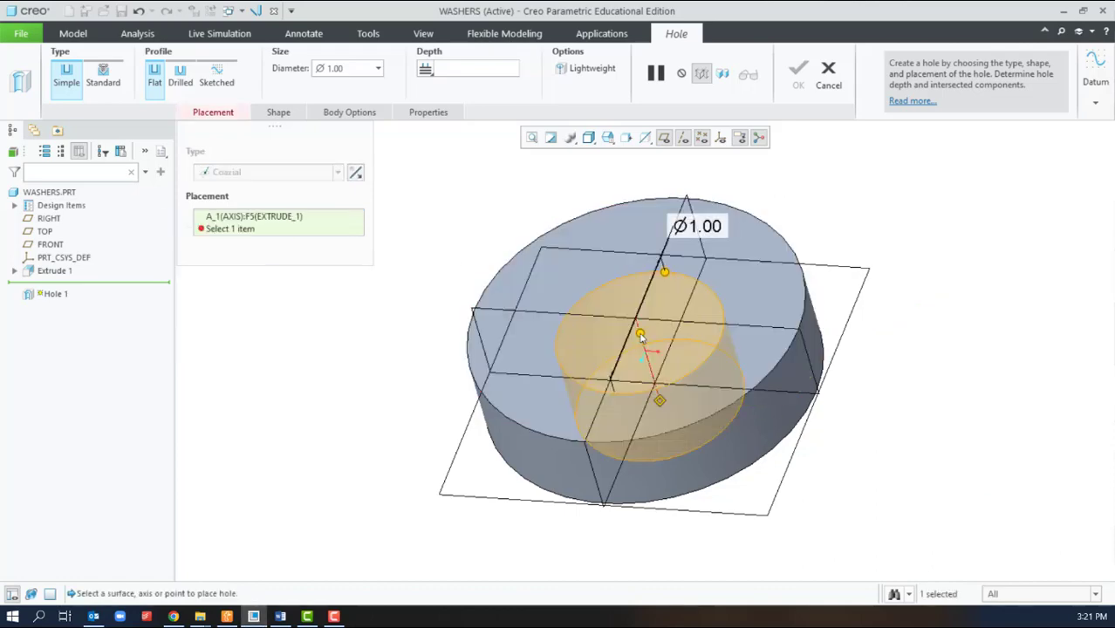
click(584, 285)
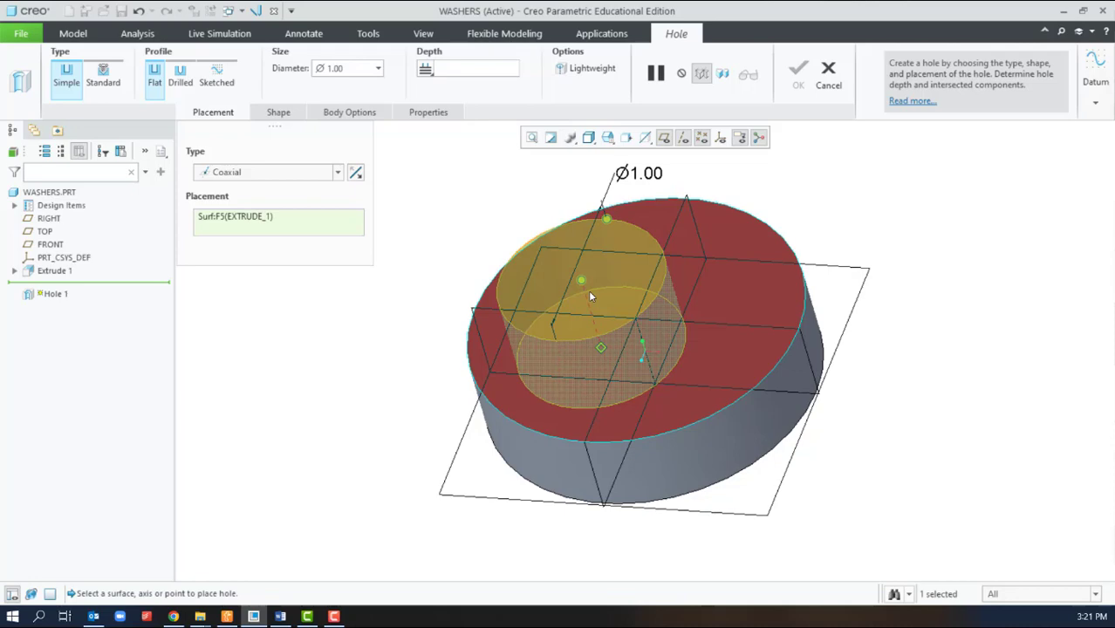
Reselect the top face as placement and snap the hole centre onto axis A_1.
ctrl+click(645, 346)
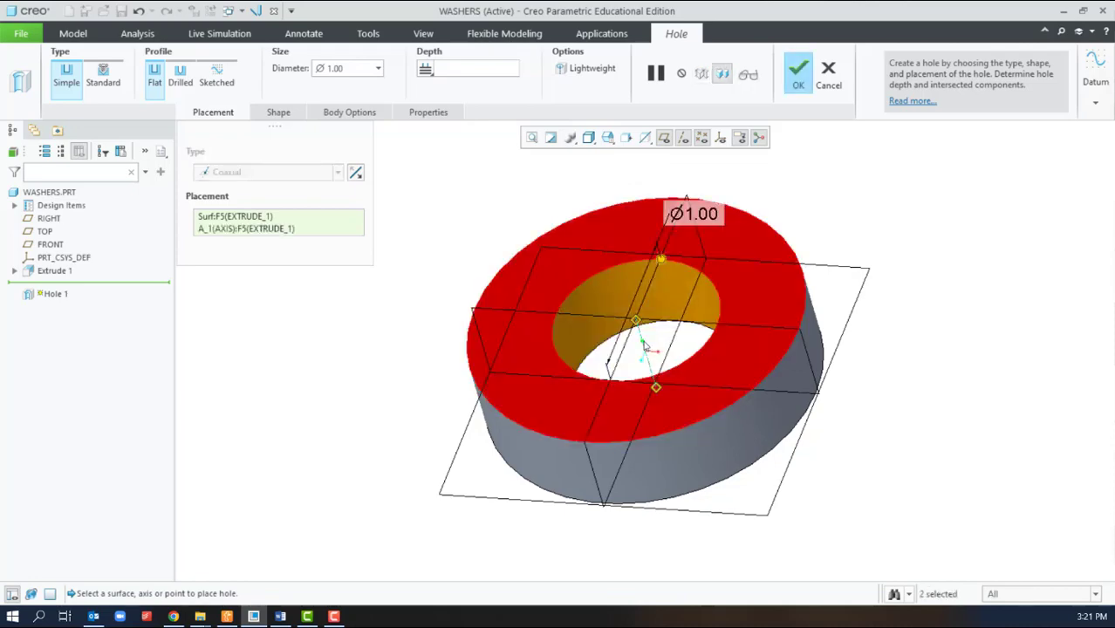
right_click(247, 222)
click(187, 227)
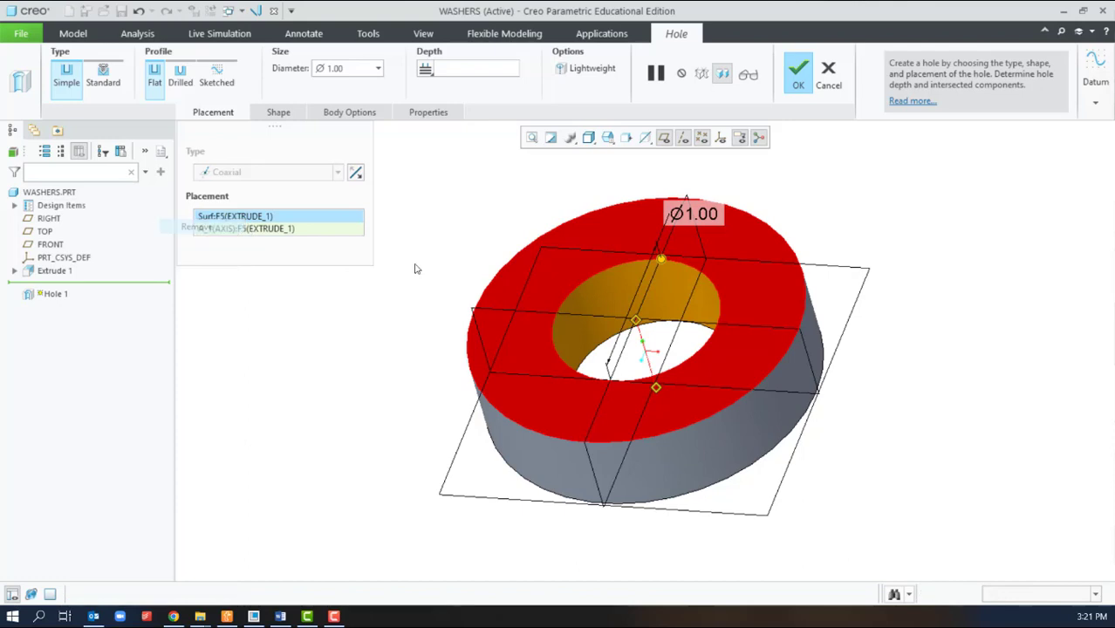
click(620, 299)
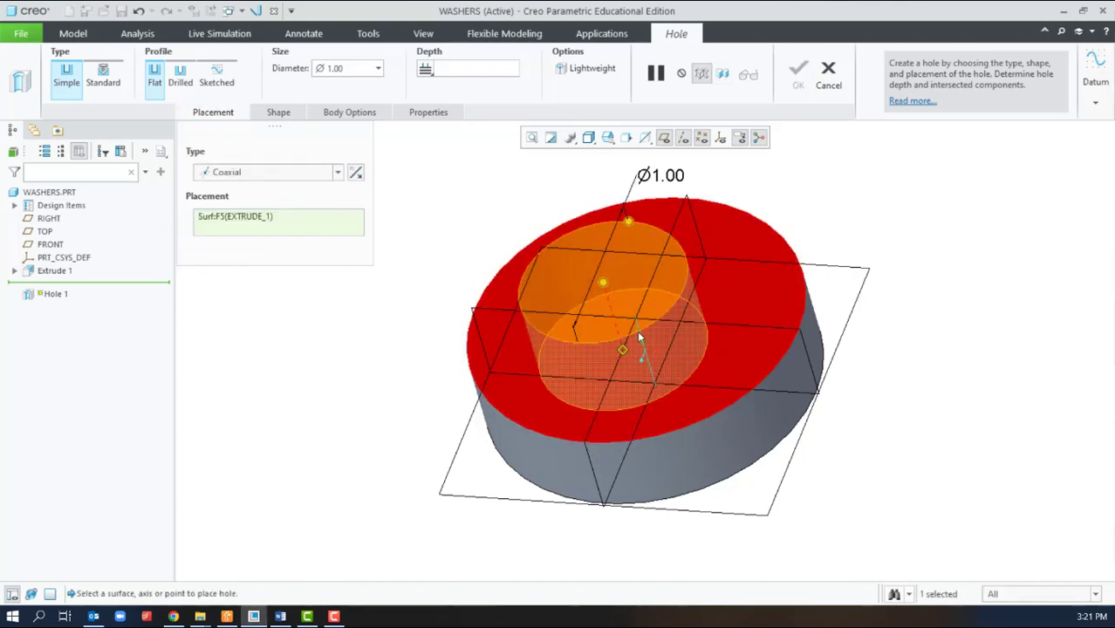
drag(602, 284, 638, 334)
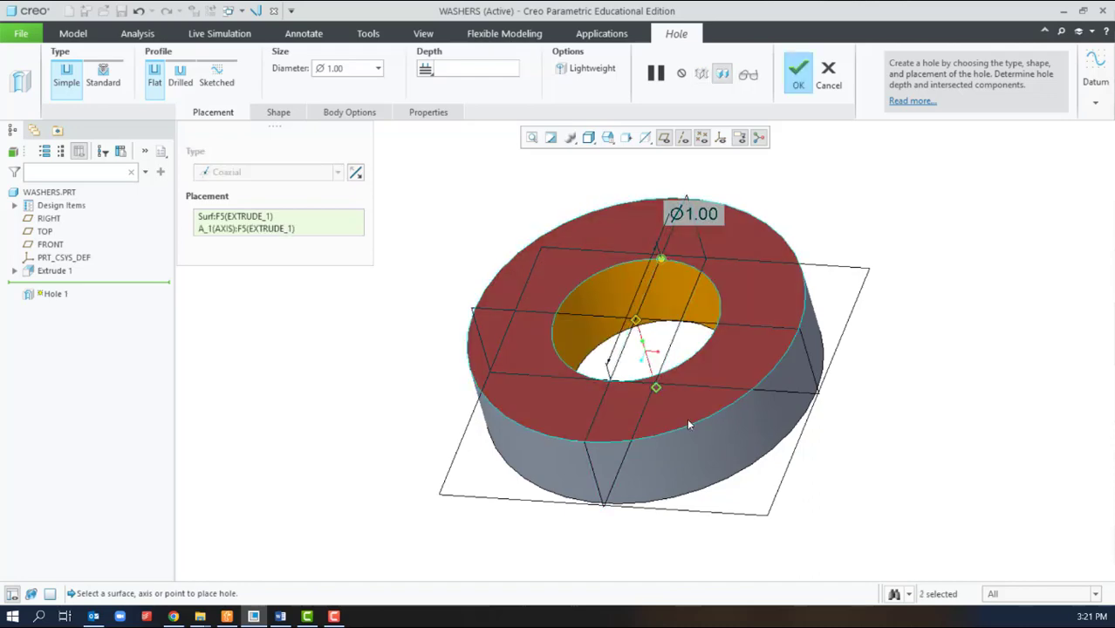
Adjust the hole depth with its drag handle, inspecting the washer from below, and finish Hole 1.
middle_drag(685, 409, 646, 390)
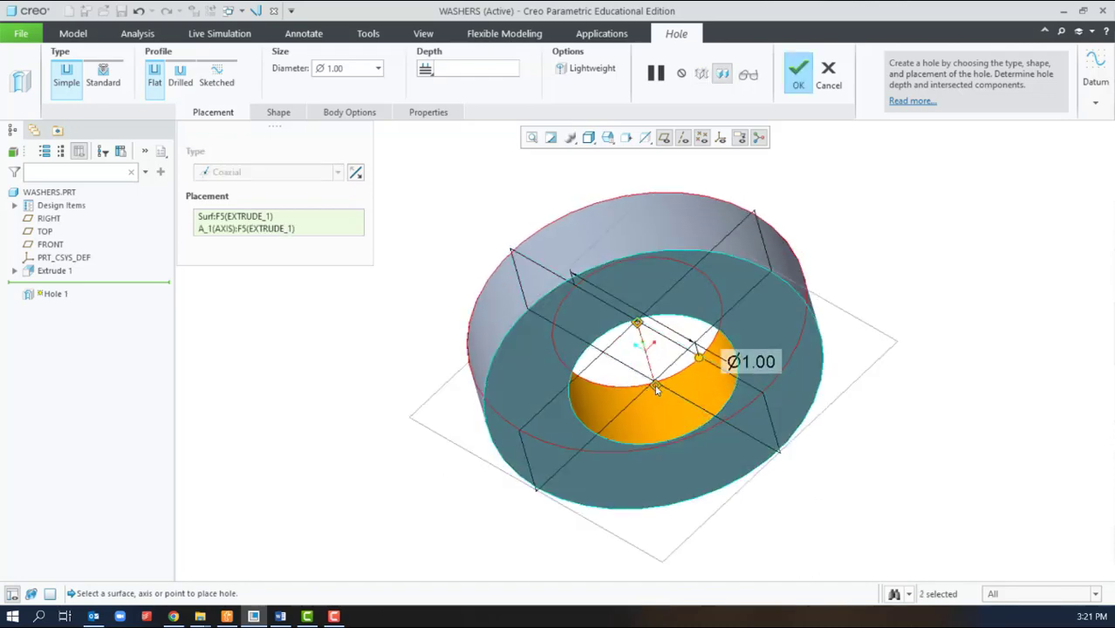
drag(656, 390, 717, 426)
middle_drag(718, 428, 721, 471)
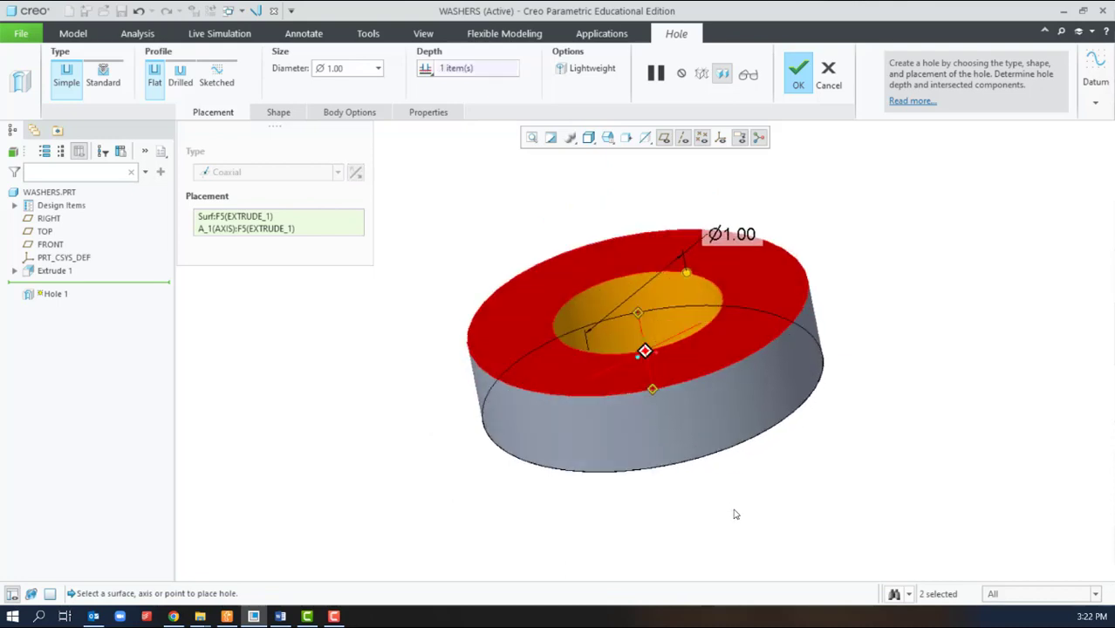
middle_drag(736, 515, 844, 508)
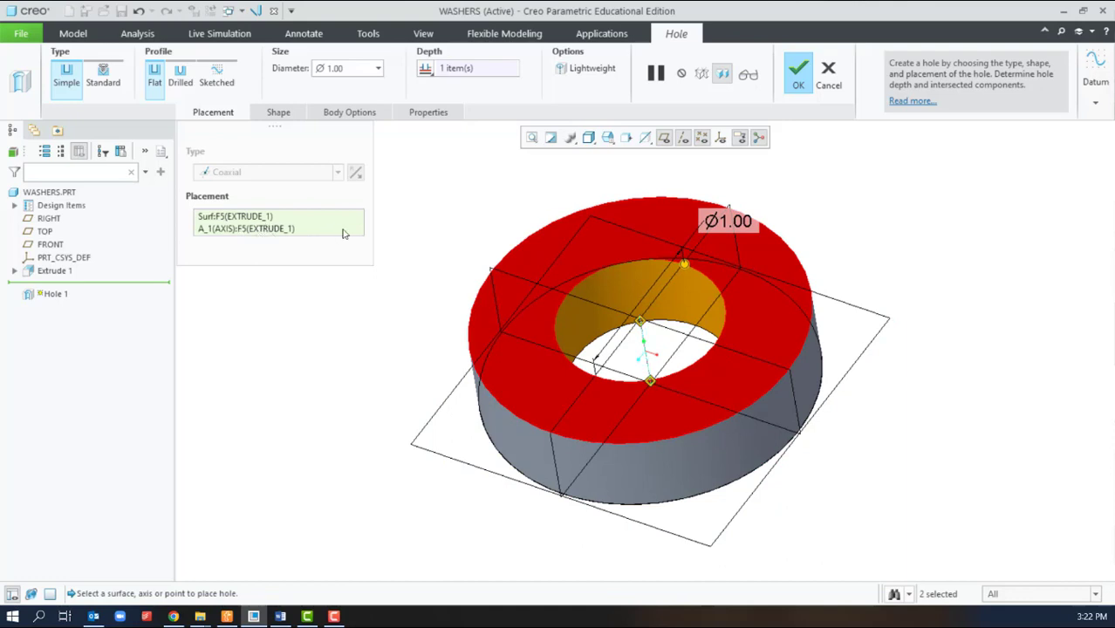
click(797, 74)
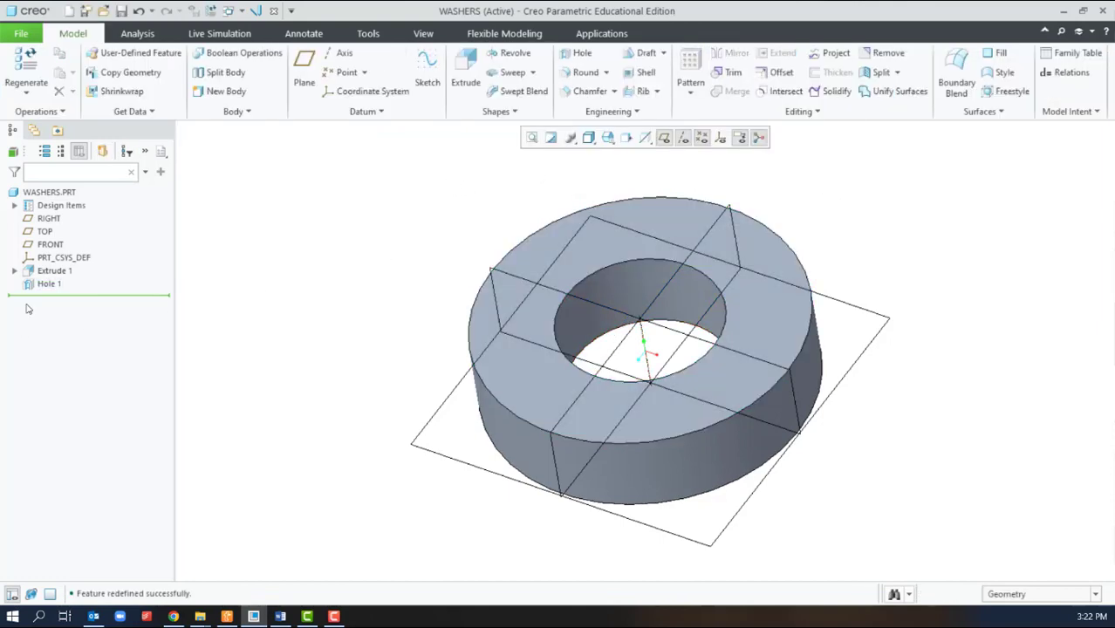
click(45, 285)
key(Delete)
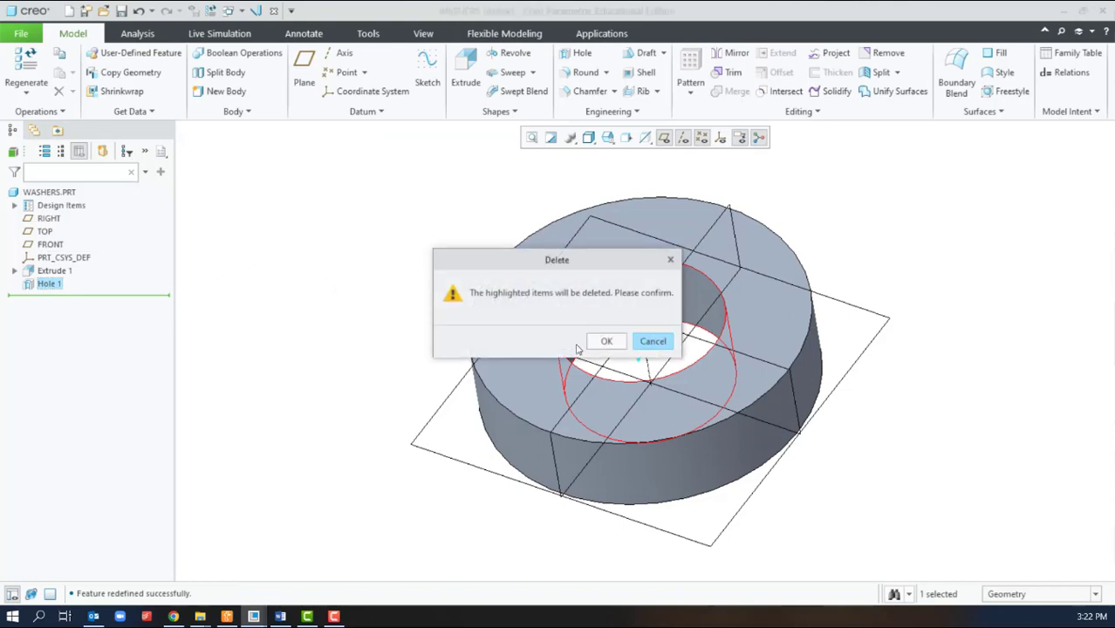
click(611, 343)
click(577, 54)
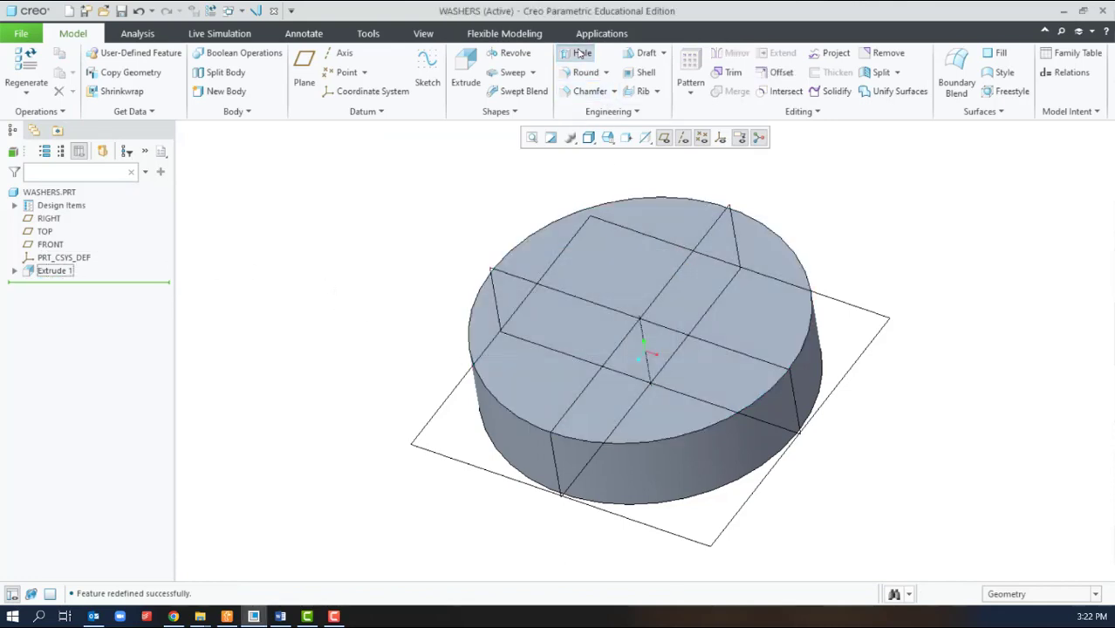
click(250, 174)
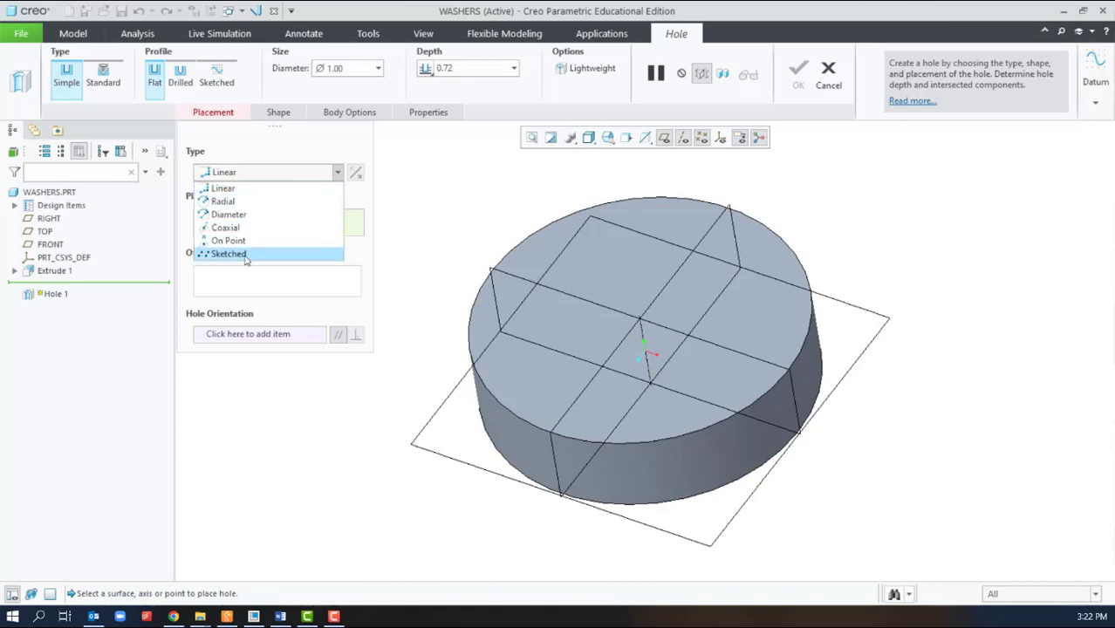
click(830, 79)
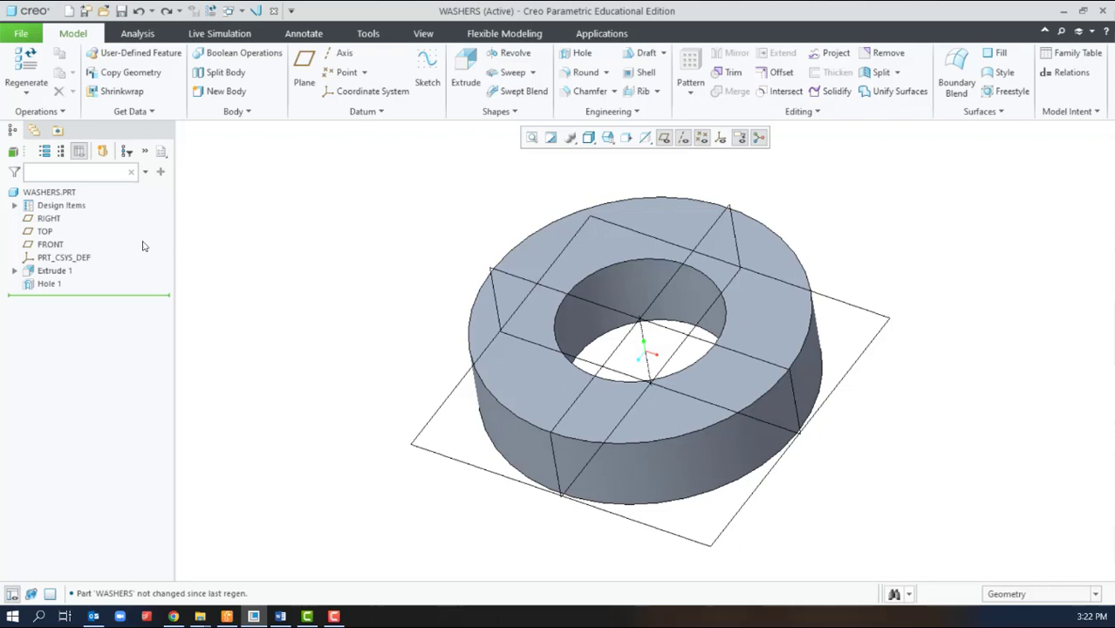
Edit Hole 1's definition to use the Drilled profile and accept the change.
click(44, 285)
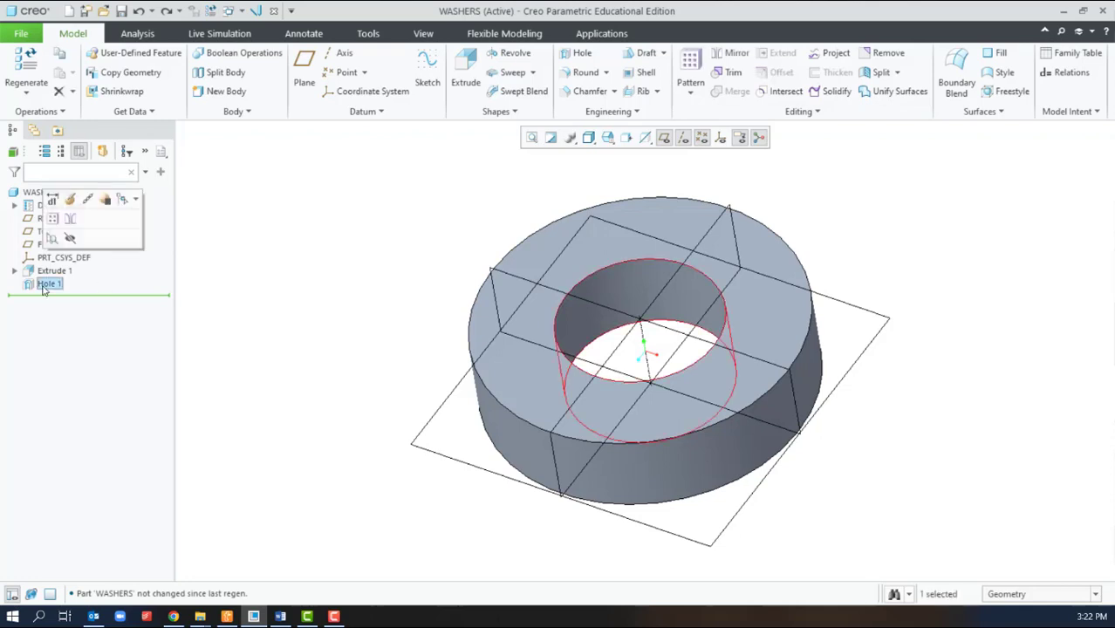
click(70, 196)
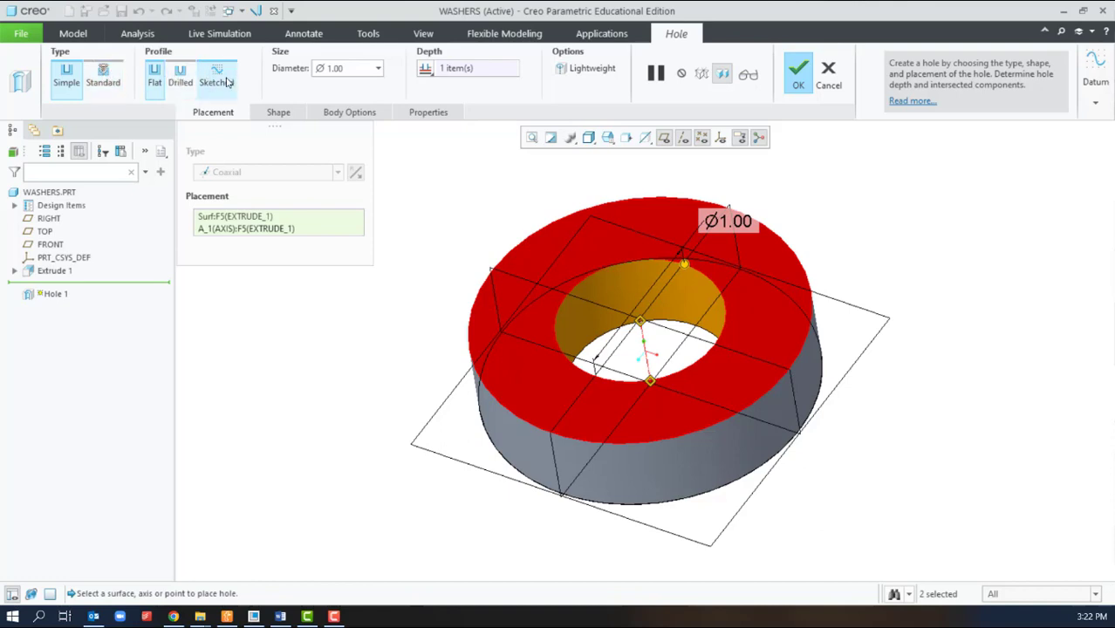
click(180, 76)
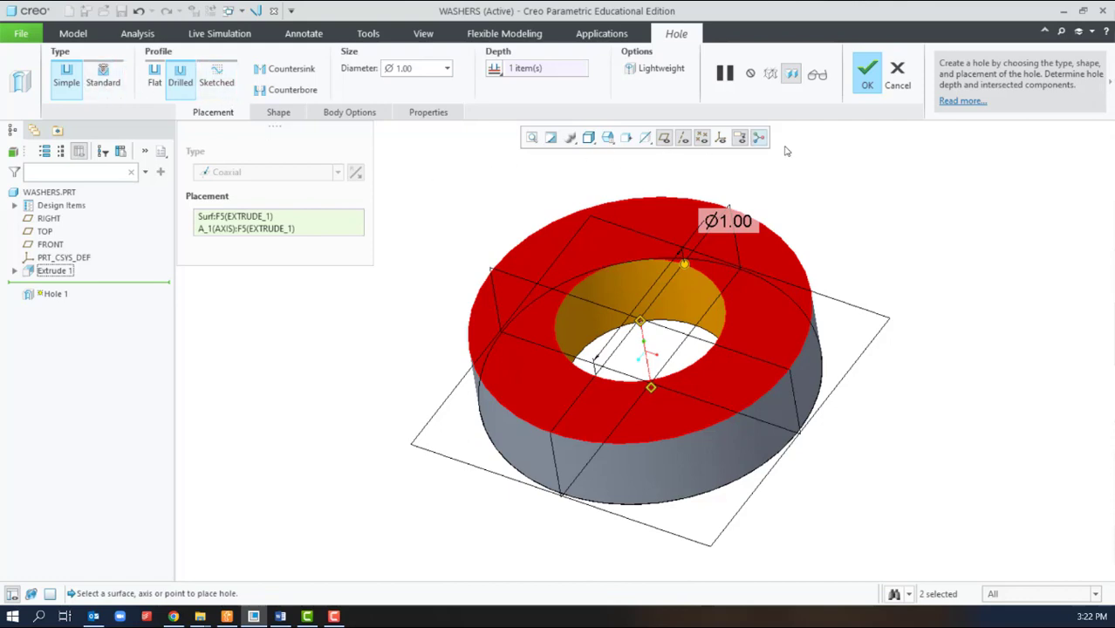
click(863, 74)
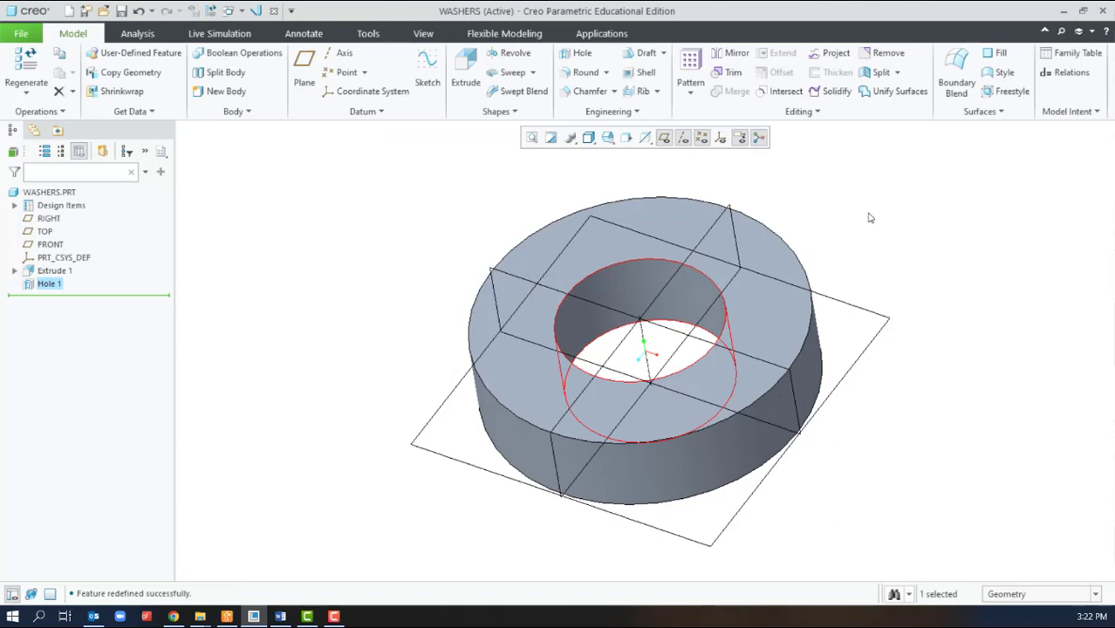